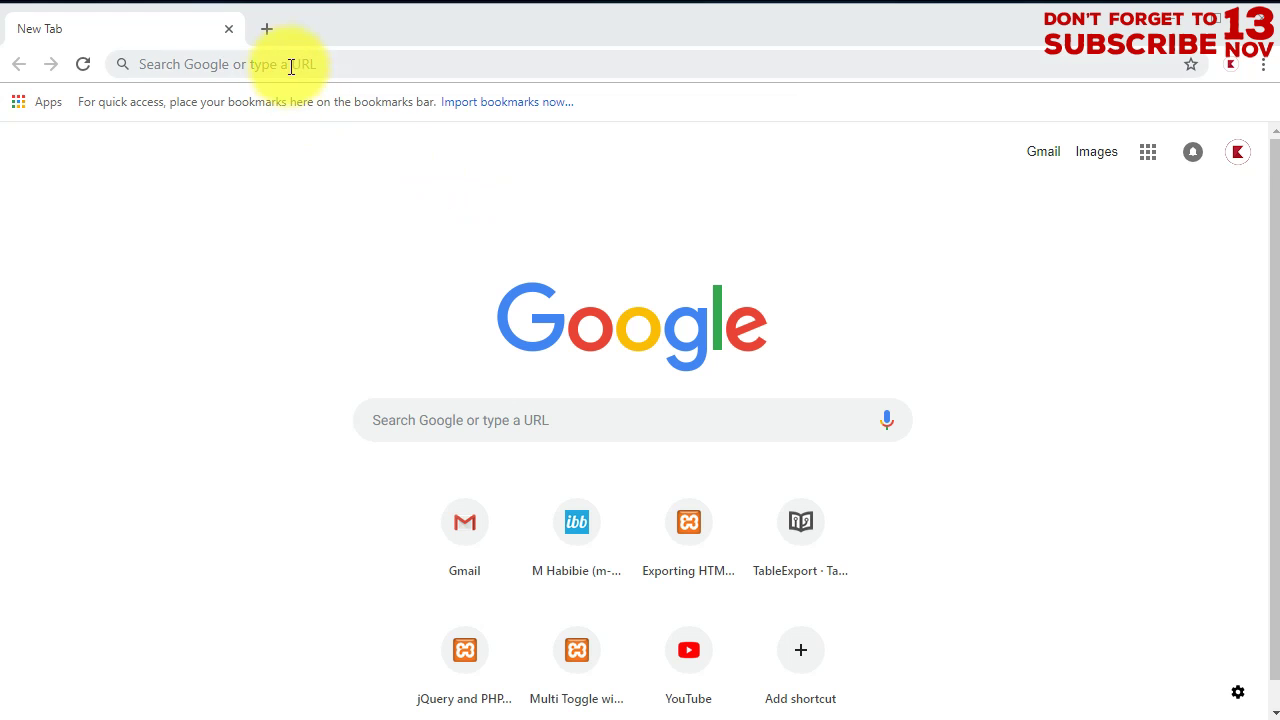
Load the local XAMPP dashboard at localhost
{"action": "type", "text": "localhost"}
{"action": "key", "text": "Return"}
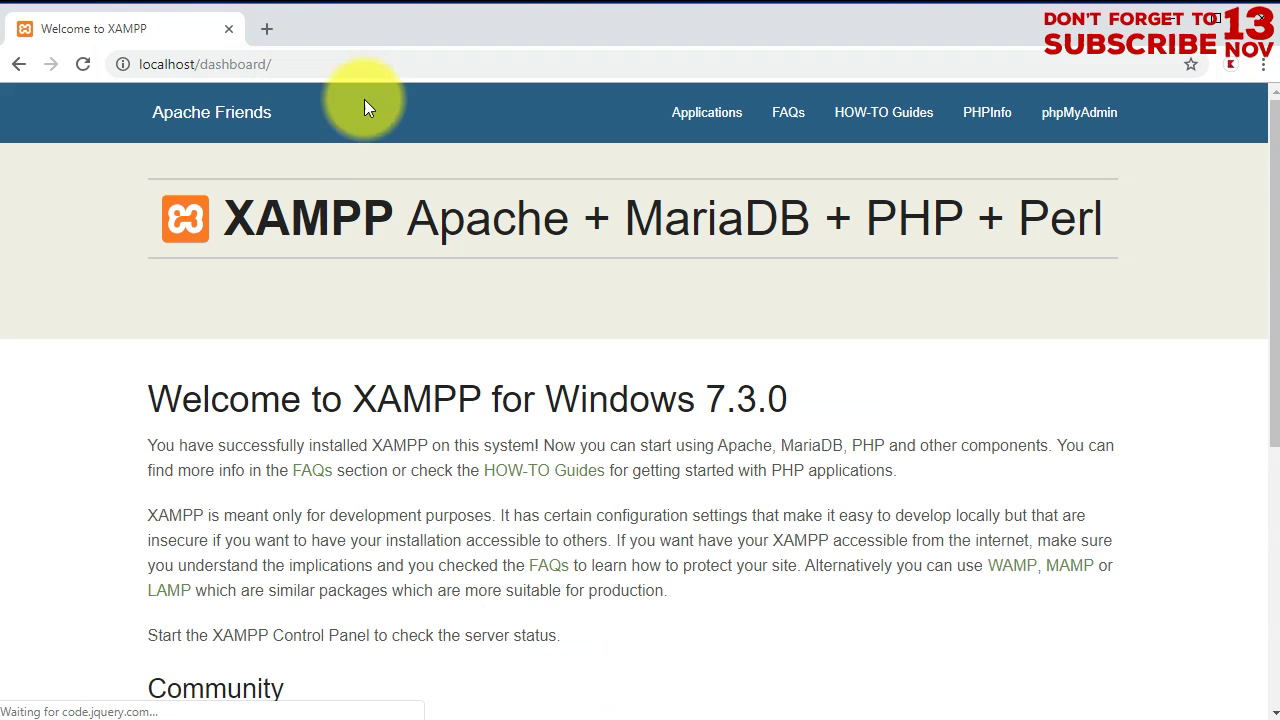
{"action": "scroll", "coordinate": [320, 560], "scroll_direction": "down", "scroll_amount": 5}
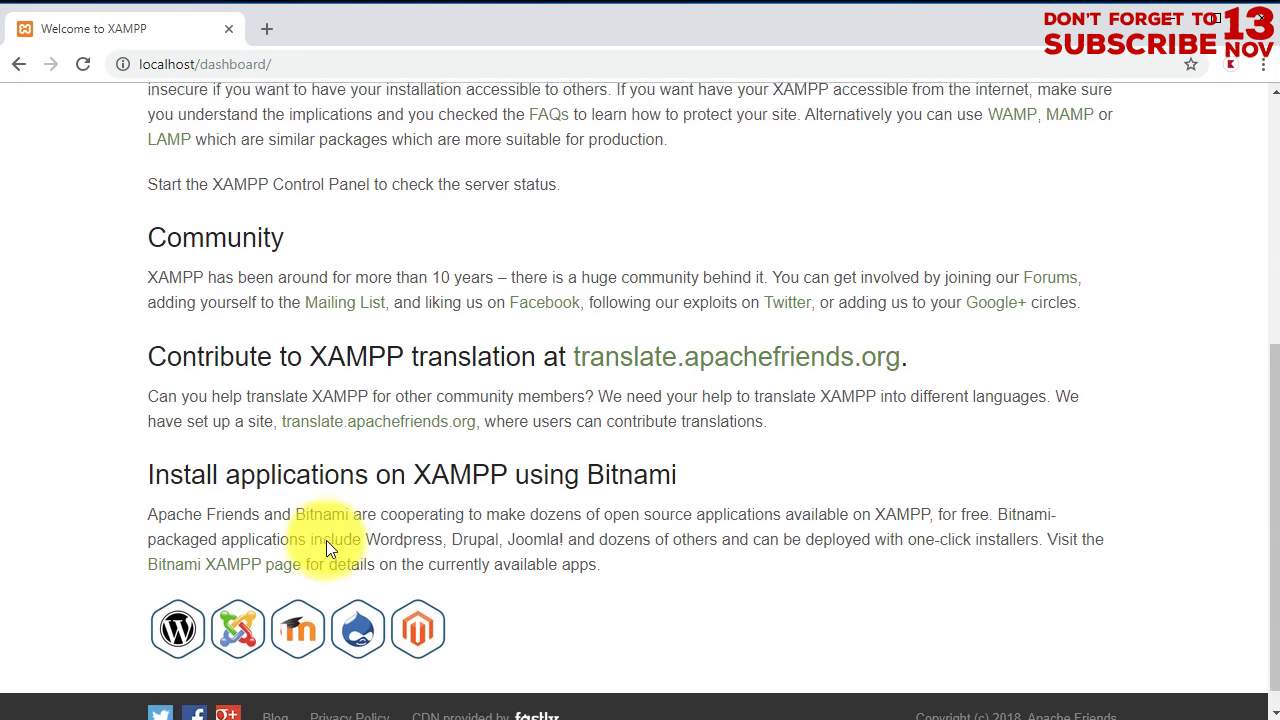
{"action": "scroll", "coordinate": [242, 600], "scroll_direction": "up", "scroll_amount": 5}
Change the address from dashboard to phpmyadmin to reach localhost/phpmyadmin
{"action": "left_click", "coordinate": [410, 66]}
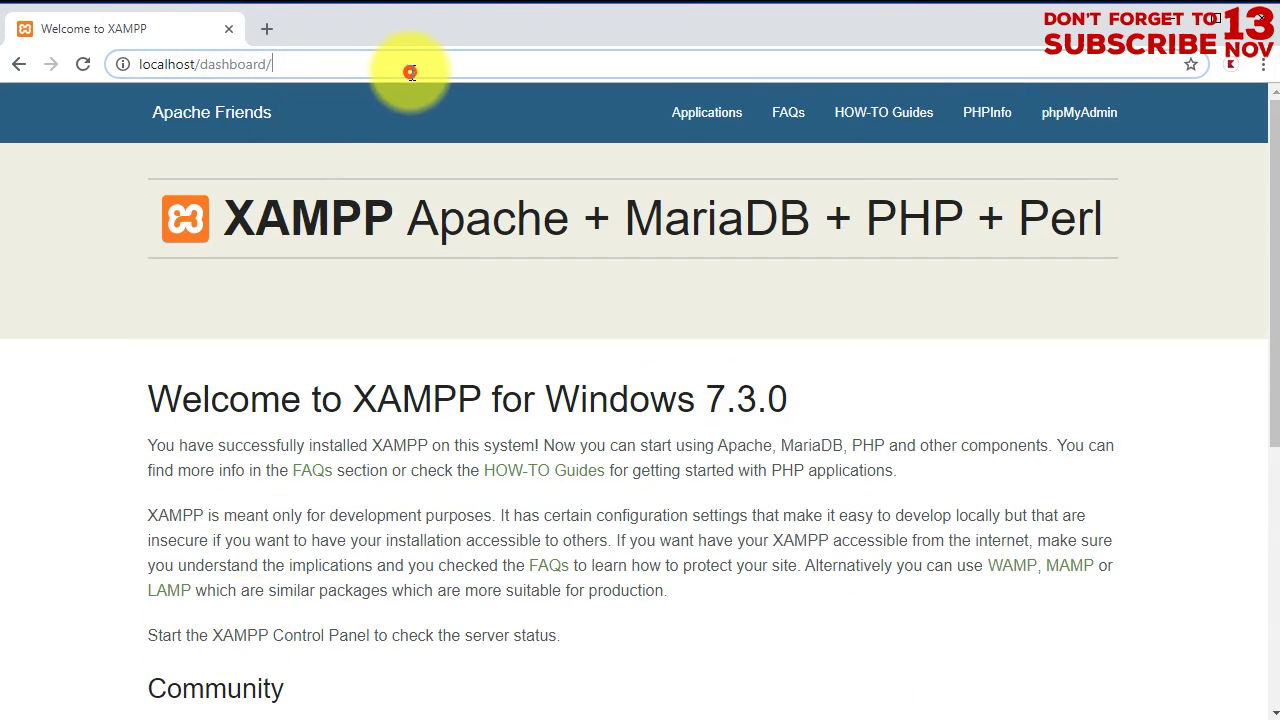
{"action": "double_click", "coordinate": [242, 64]}
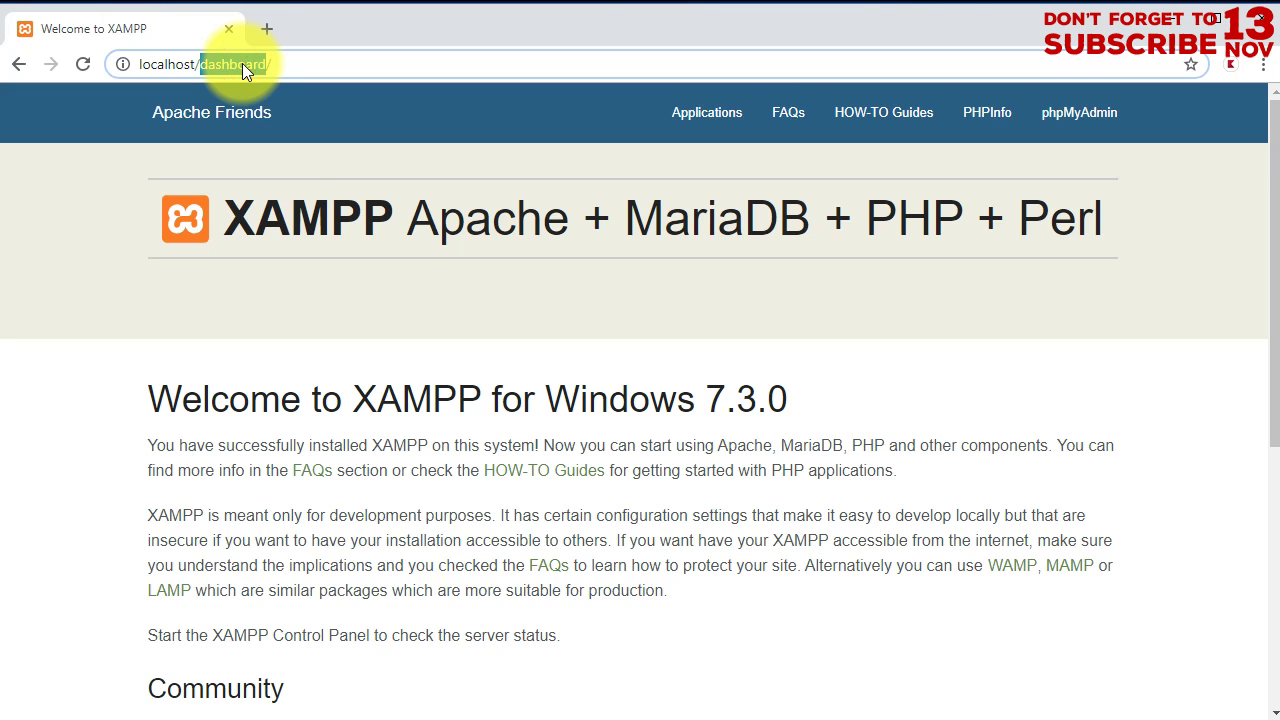
{"action": "key", "text": "BackSpace"}
{"action": "type", "text": "phpmyadmin"}
{"action": "key", "text": "Return"}
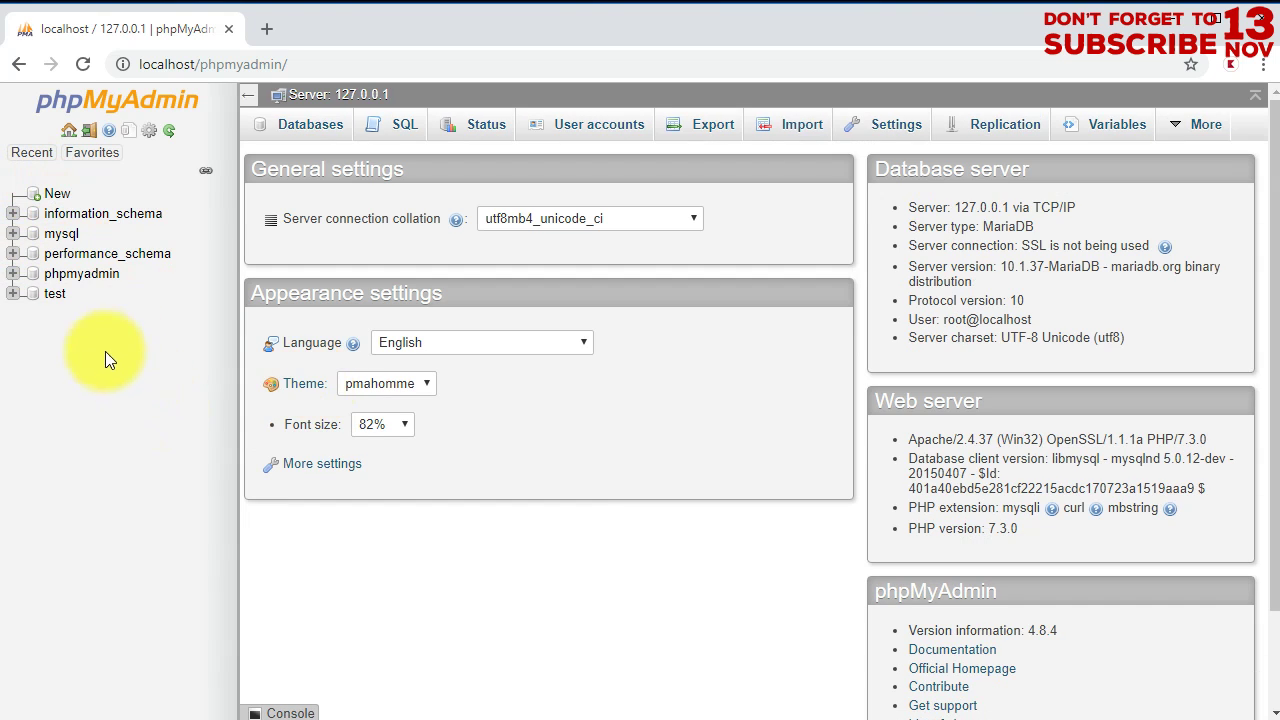
Create database mydb with utf8_general_ci collation and start naming its first table
{"action": "left_click", "coordinate": [57, 193]}
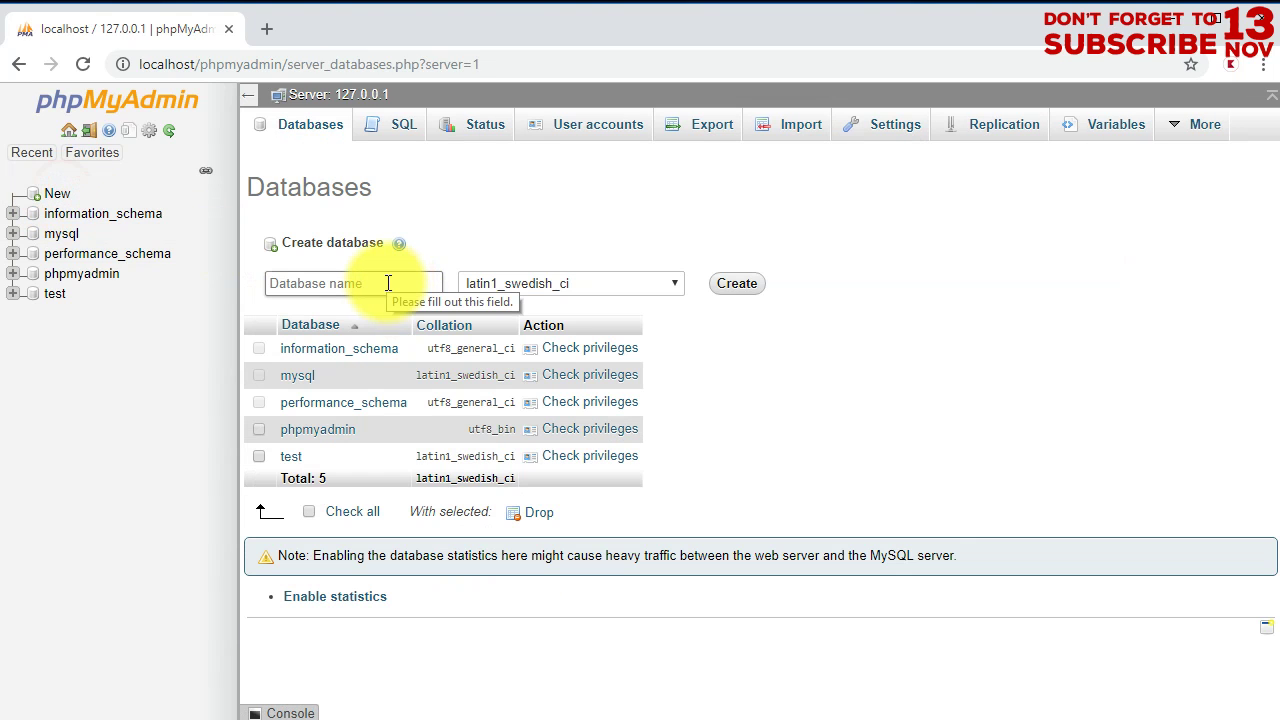
{"action": "left_click", "coordinate": [388, 283]}
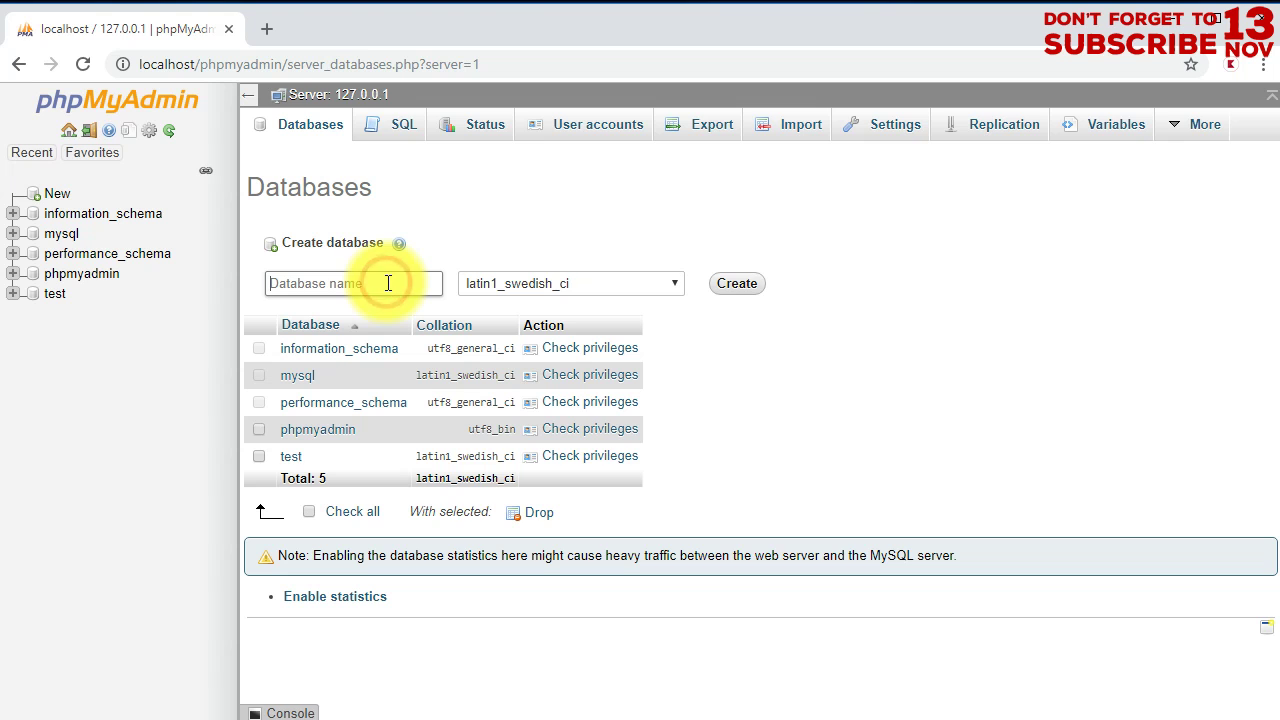
{"action": "type", "text": "mydb"}
{"action": "left_click", "coordinate": [651, 283]}
{"action": "left_click_drag", "start_coordinate": [675, 400], "coordinate": [672, 583]}
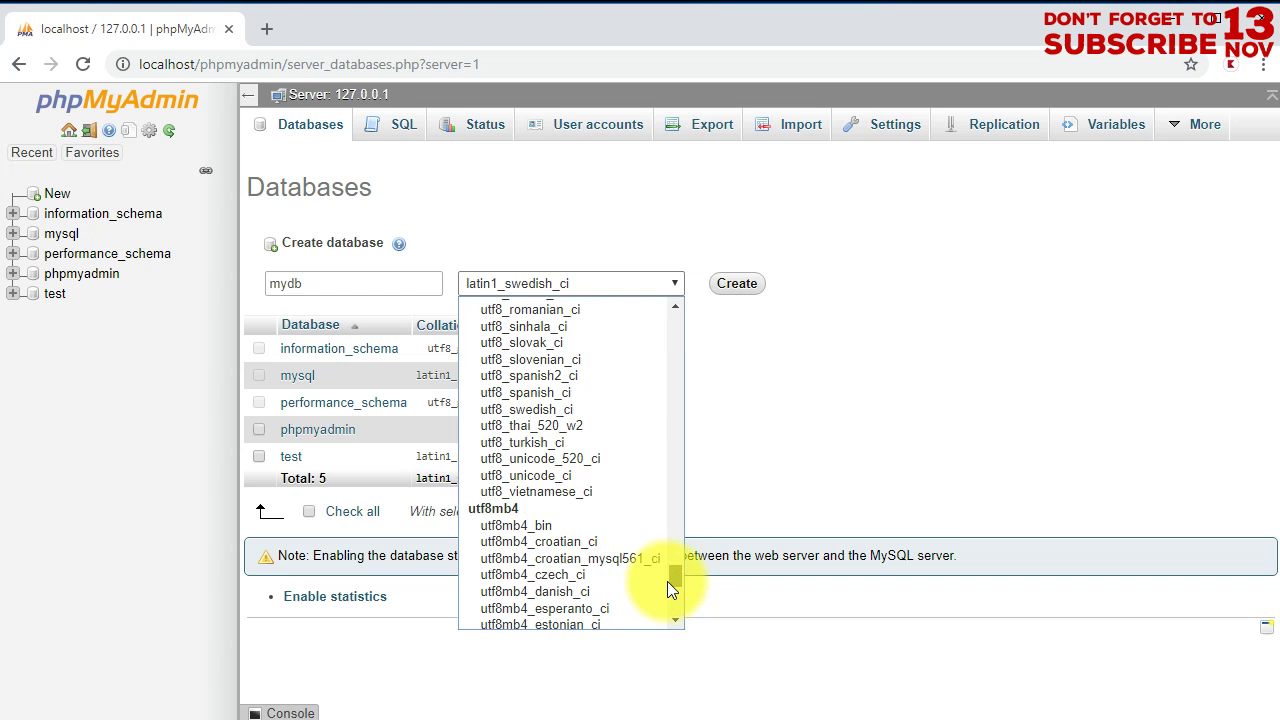
{"action": "mouse_move", "coordinate": [668, 582]}
{"action": "left_mouse_down"}
{"action": "mouse_move", "coordinate": [668, 534]}
{"action": "mouse_move", "coordinate": [667, 552]}
{"action": "left_mouse_up"}
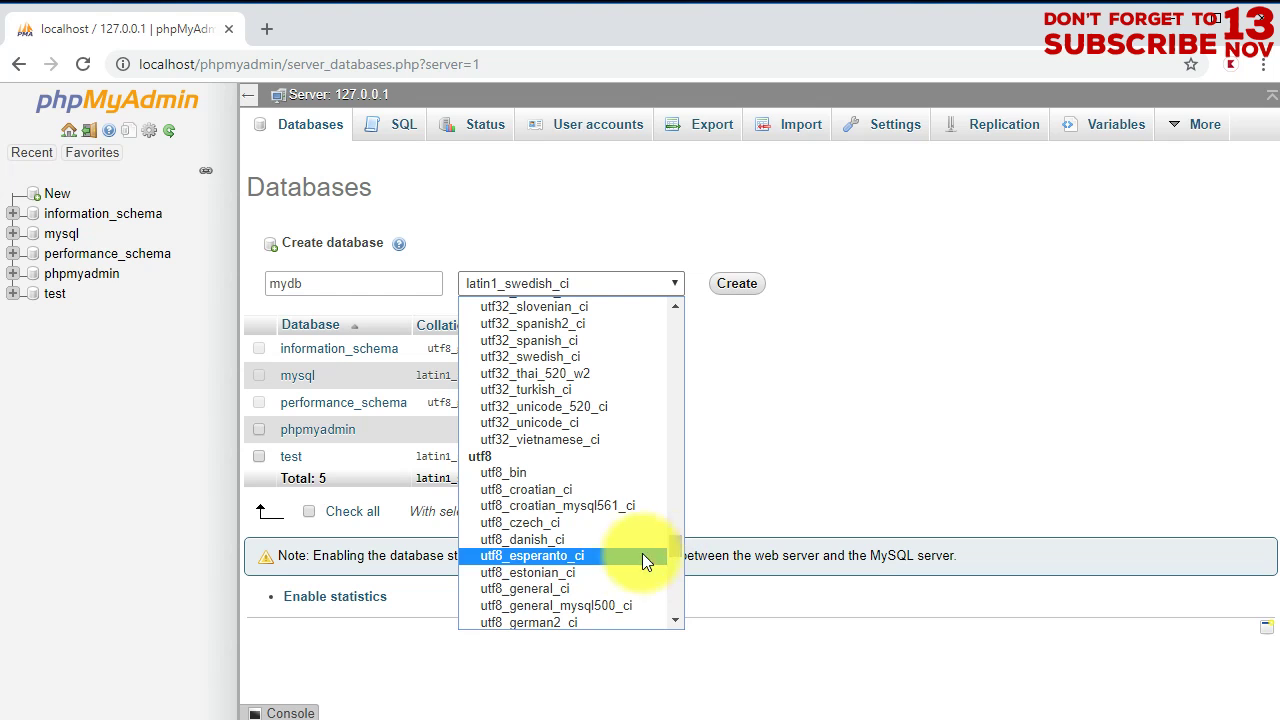
{"action": "left_click", "coordinate": [566, 585]}
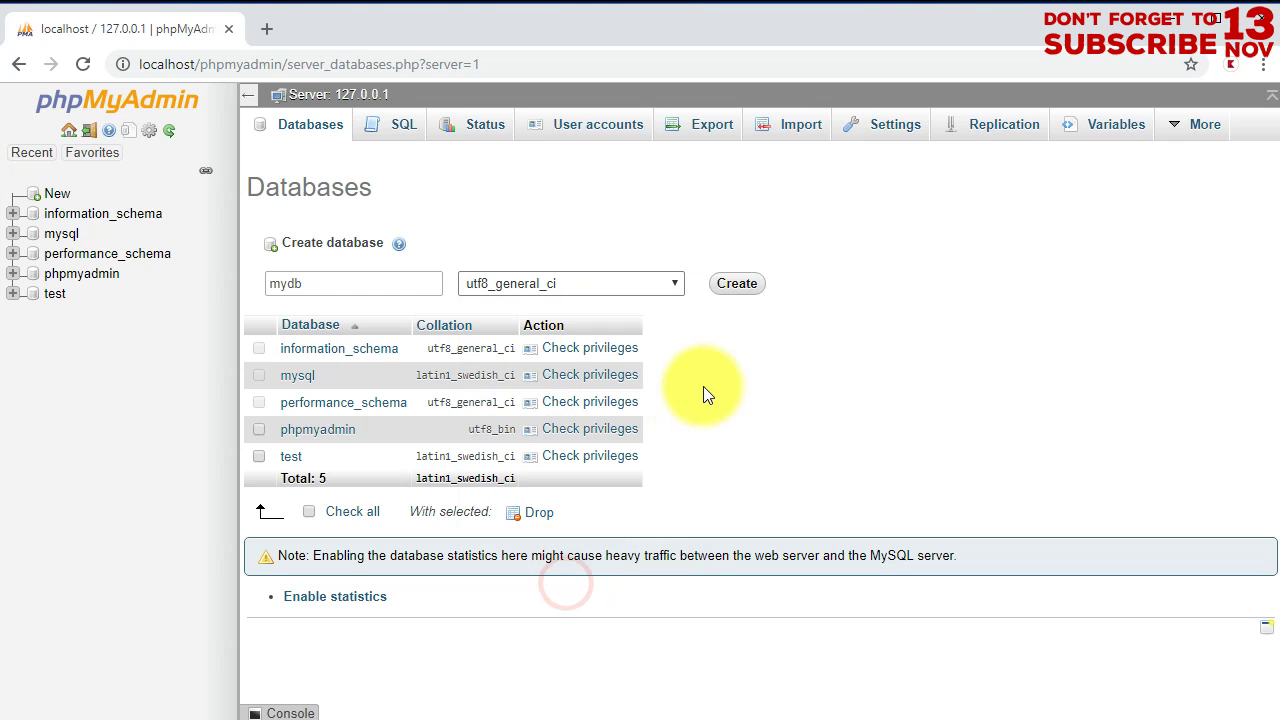
{"action": "left_click", "coordinate": [723, 285]}
{"action": "left_click", "coordinate": [391, 257]}
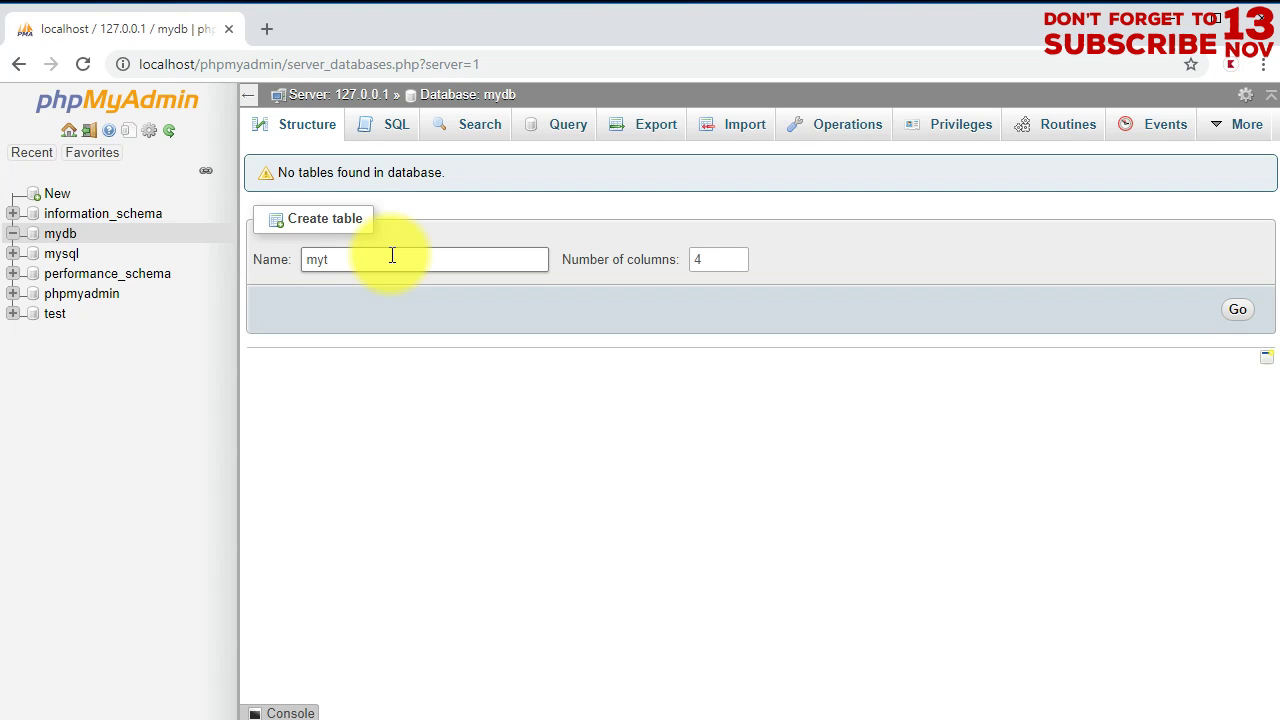
Create mytable with four columns named id, name, gender and city
{"action": "left_click", "coordinate": [1237, 310]}
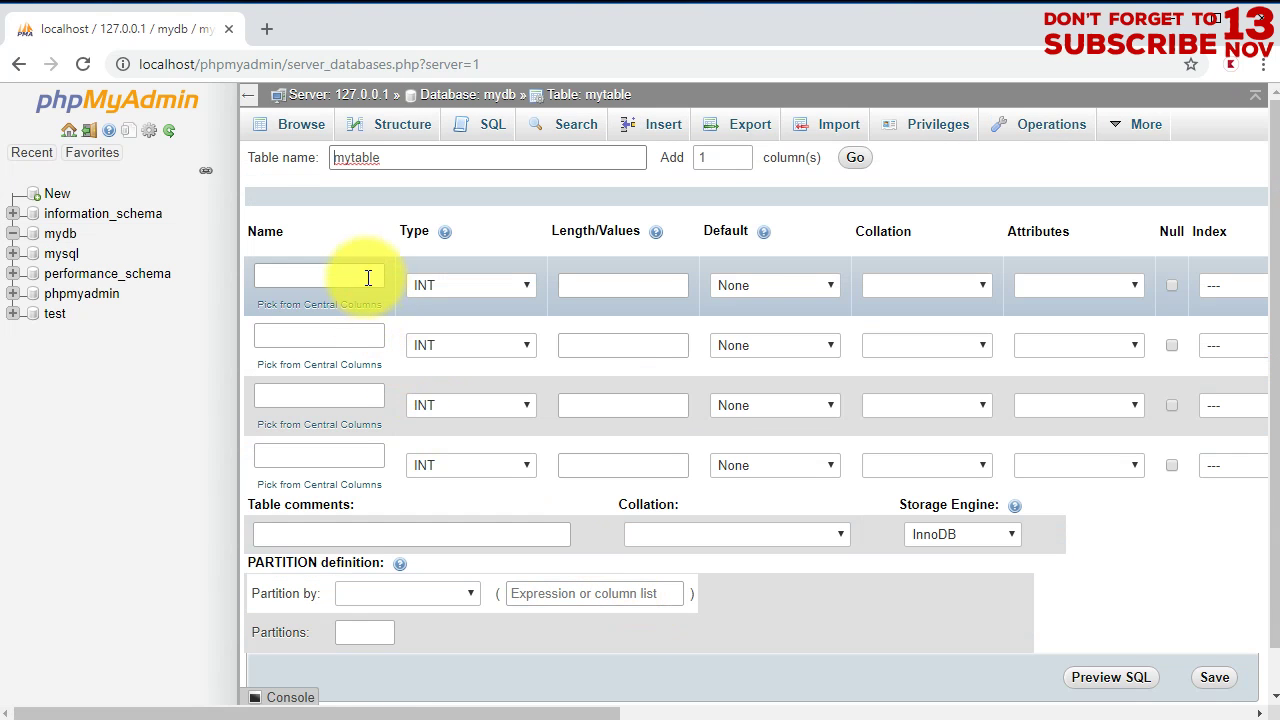
{"action": "left_click", "coordinate": [374, 272]}
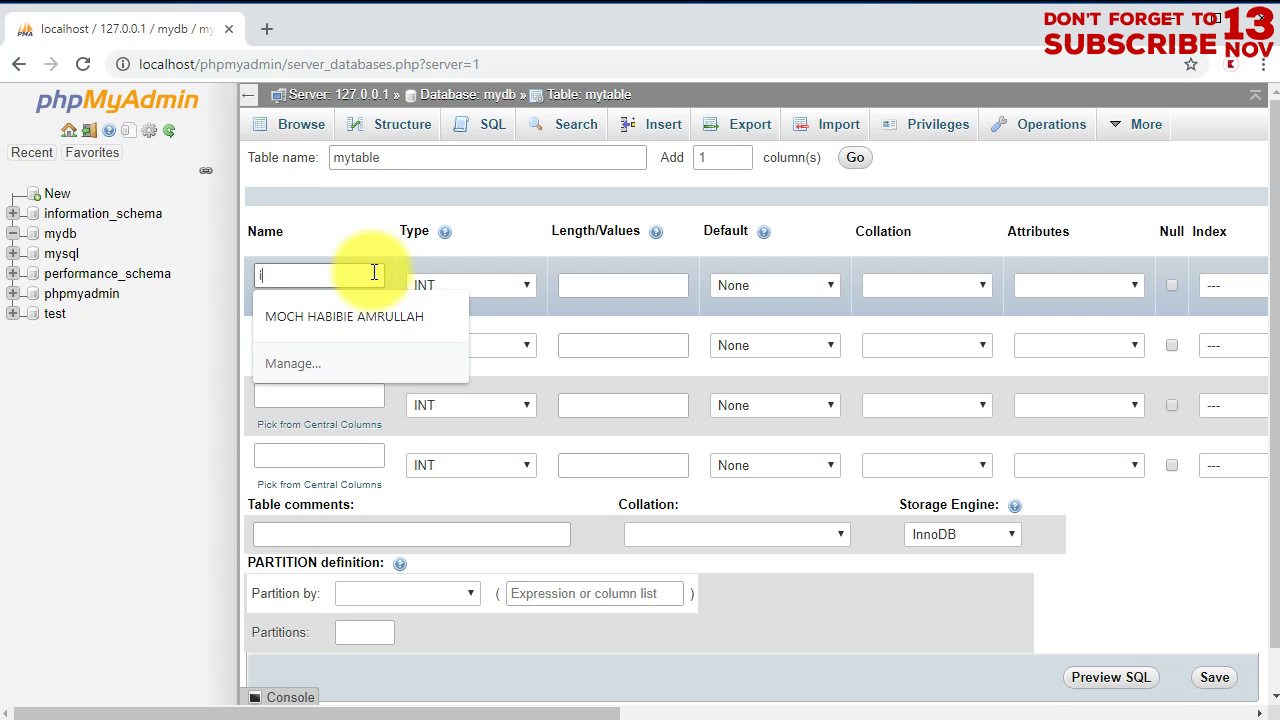
{"action": "type", "text": "id"}
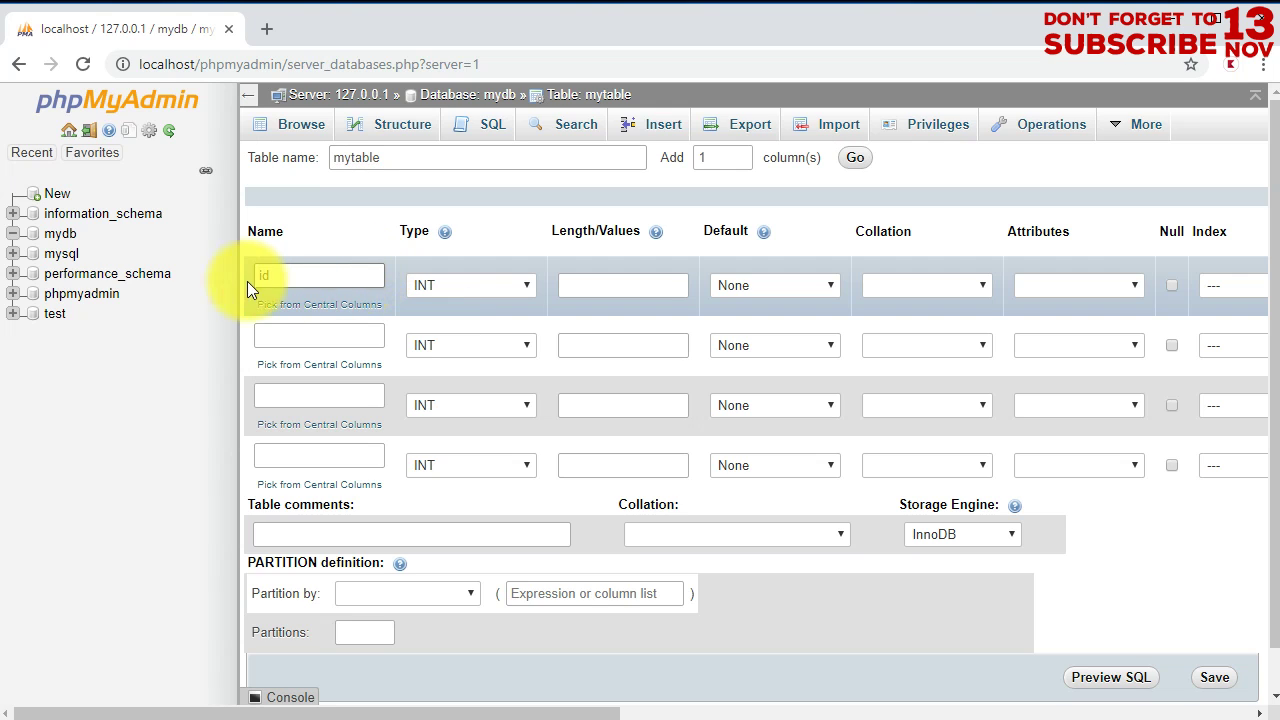
{"action": "left_click", "coordinate": [332, 332]}
{"action": "type", "text": "name"}
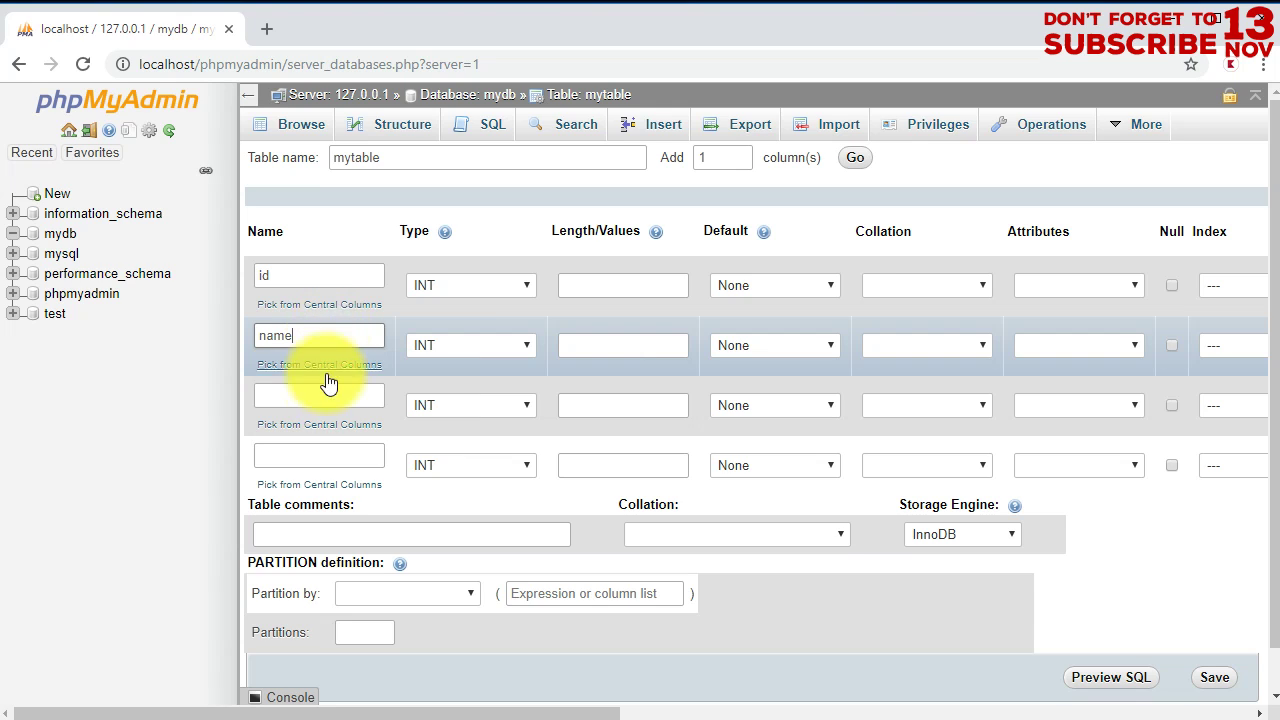
{"action": "left_click", "coordinate": [313, 397]}
{"action": "left_click", "coordinate": [313, 397]}
{"action": "type", "text": "gender"}
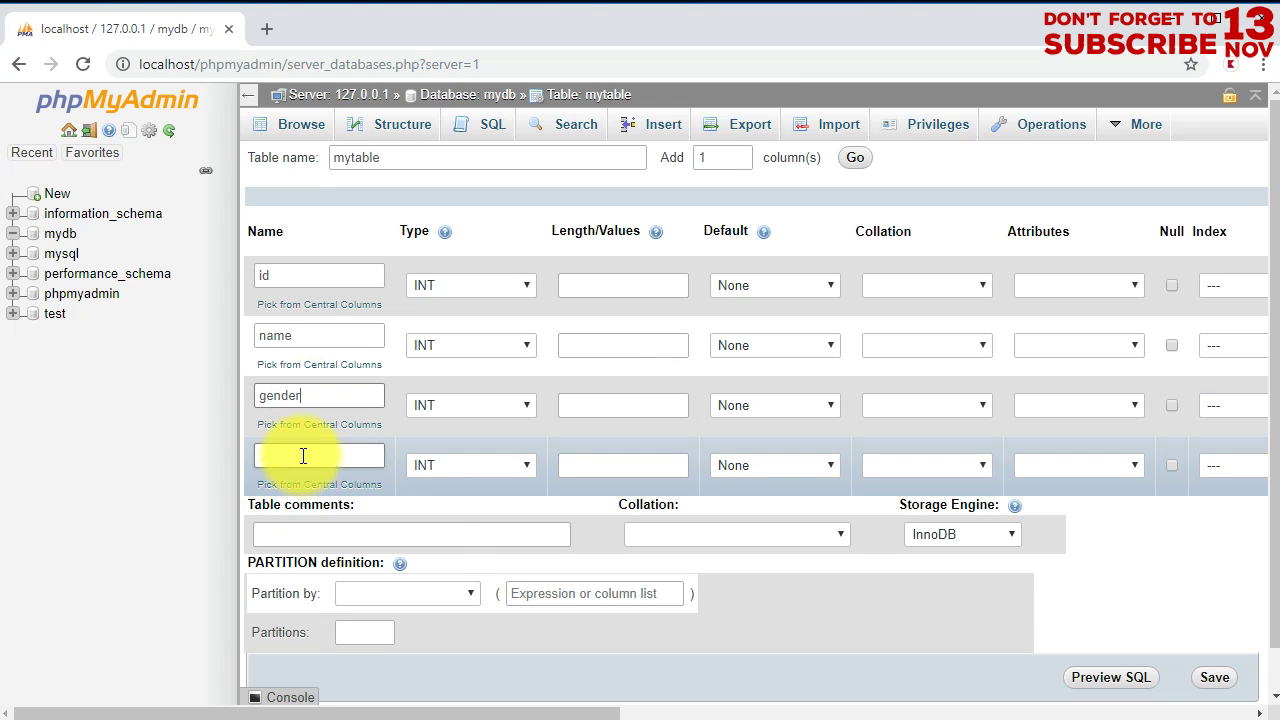
{"action": "left_click", "coordinate": [303, 456]}
{"action": "type", "text": "city"}
{"action": "left_click", "coordinate": [512, 467]}
Make name, gender and city VARCHAR columns with length 200
{"action": "left_click", "coordinate": [492, 501]}
{"action": "left_click", "coordinate": [471, 402]}
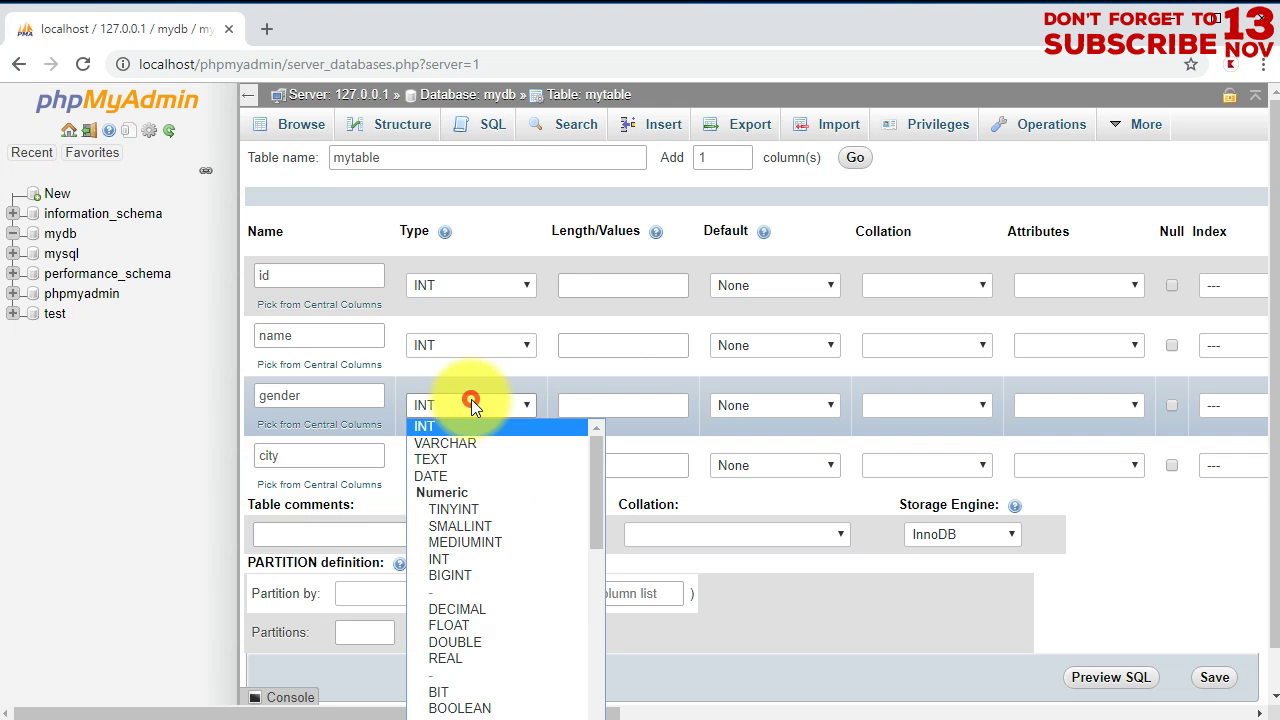
{"action": "left_click", "coordinate": [446, 443]}
{"action": "left_click", "coordinate": [461, 345]}
{"action": "left_click", "coordinate": [455, 381]}
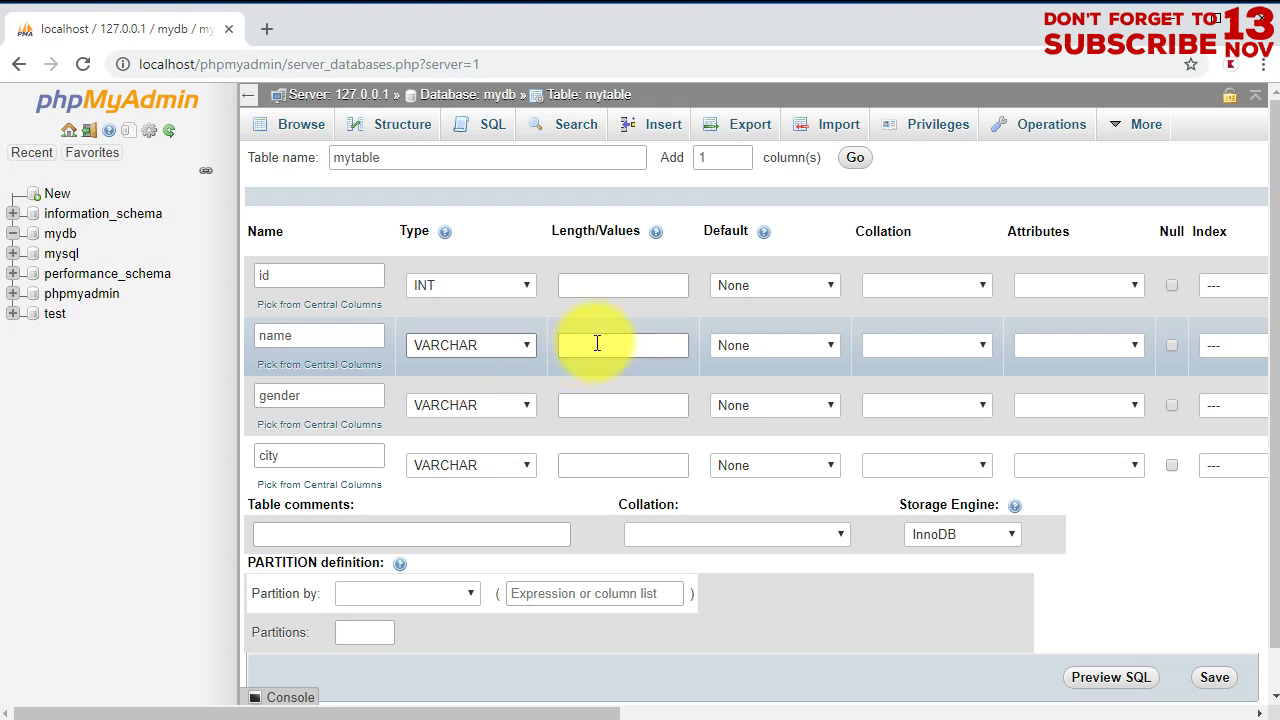
{"action": "left_click", "coordinate": [588, 346]}
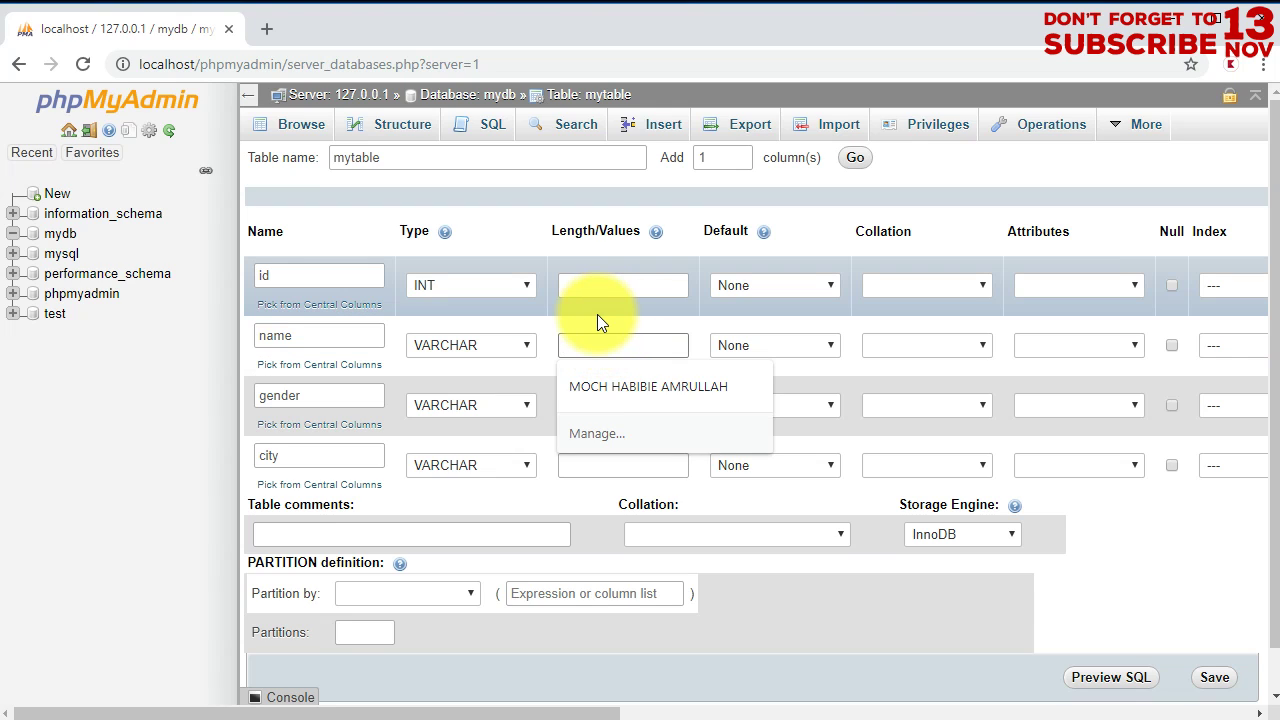
{"action": "key", "text": "Escape"}
{"action": "type", "text": "200"}
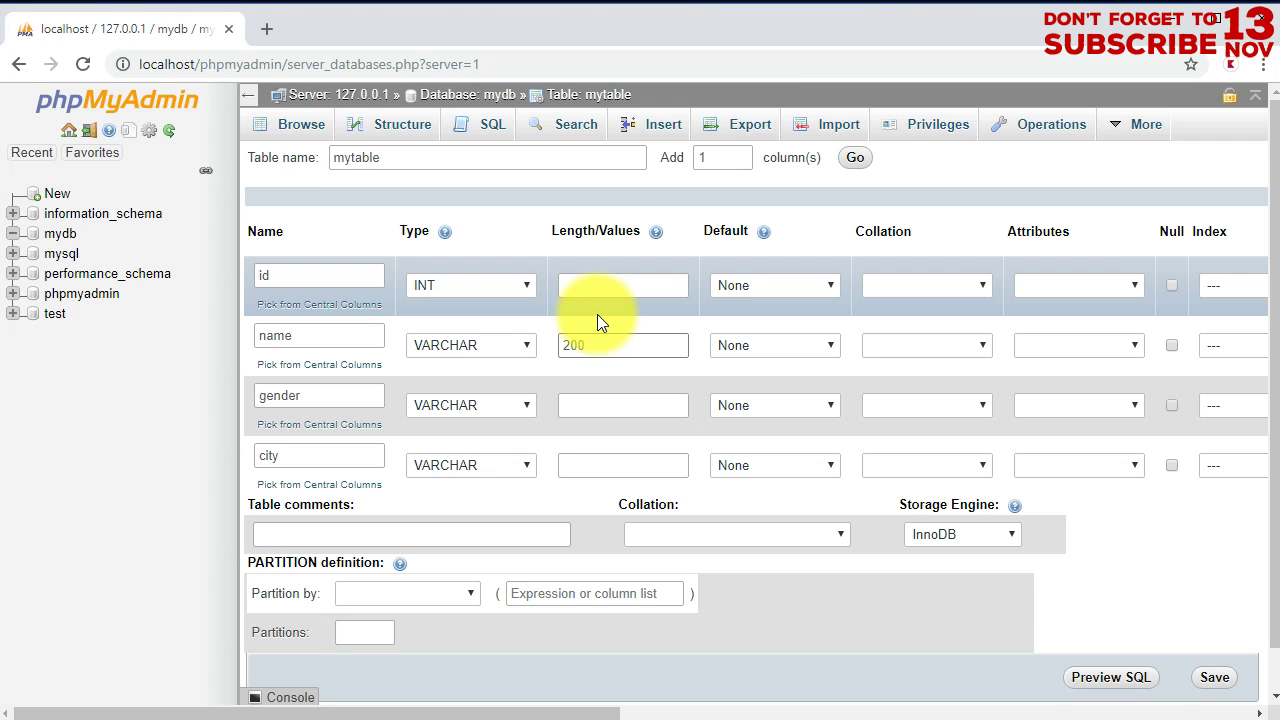
{"action": "left_click", "coordinate": [612, 410]}
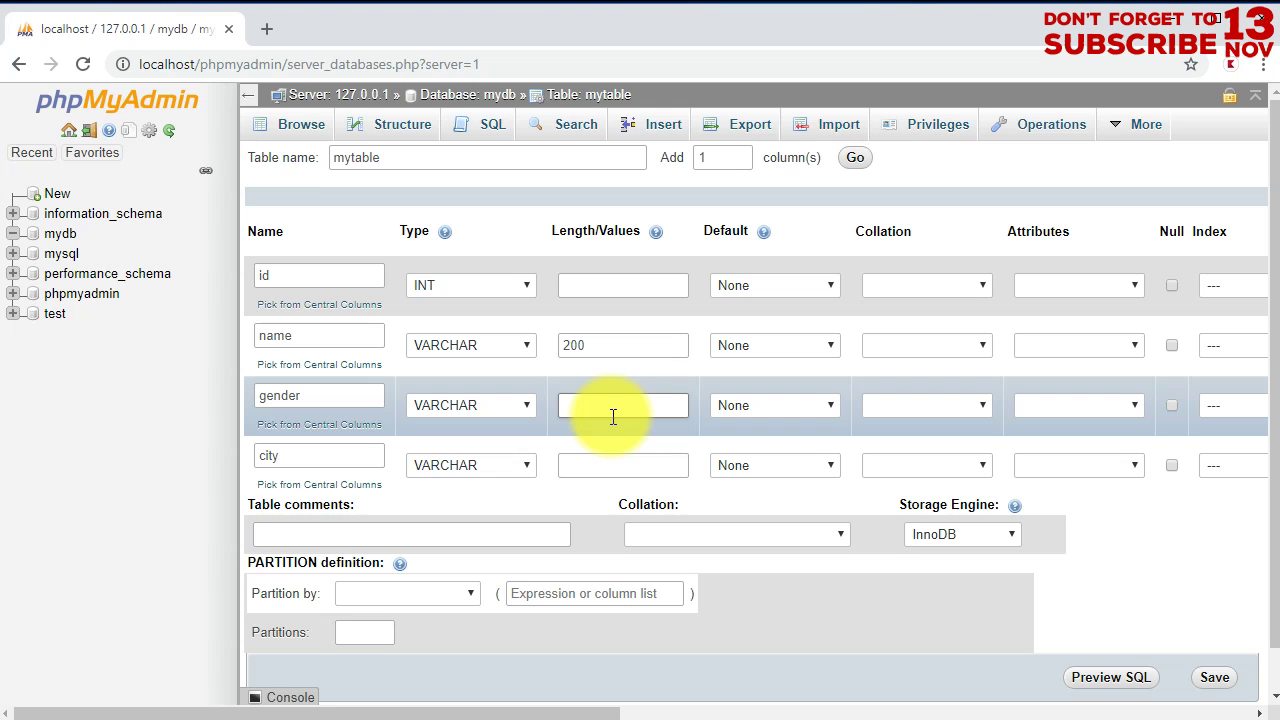
{"action": "type", "text": "200"}
{"action": "left_click", "coordinate": [609, 460]}
{"action": "type", "text": "200"}
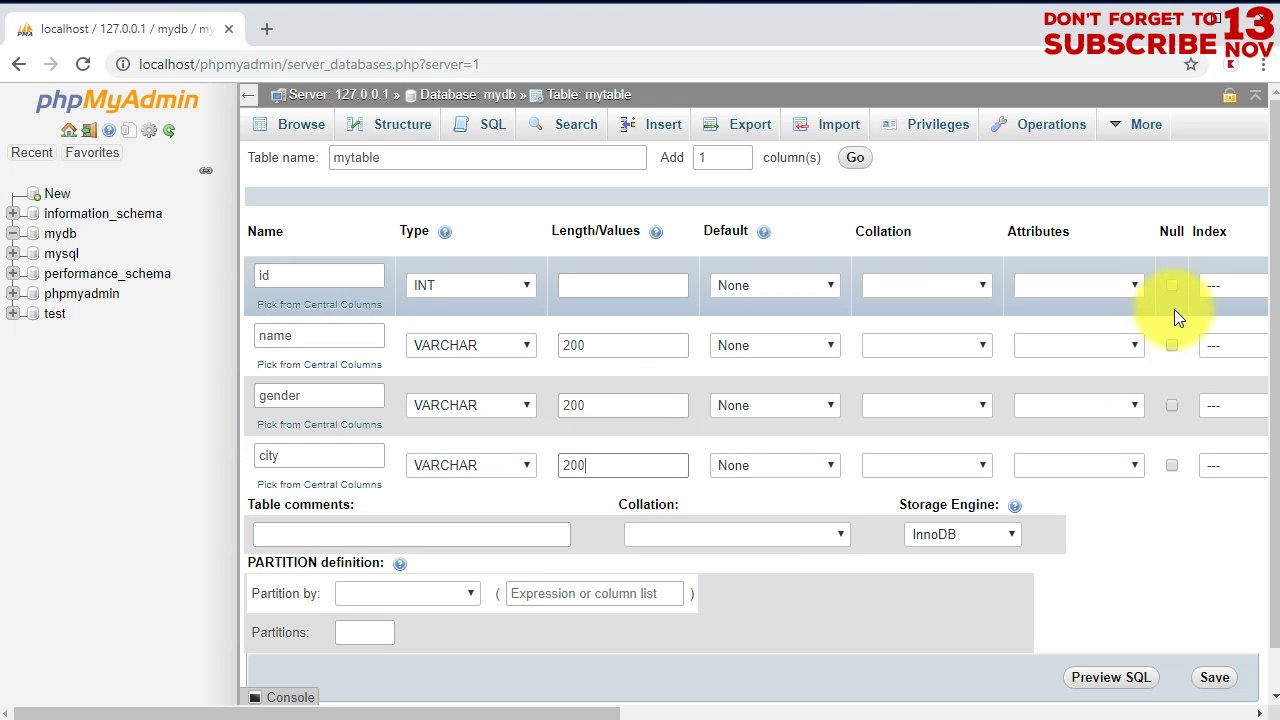
{"action": "left_click_drag", "start_coordinate": [586, 712], "coordinate": [738, 712]}
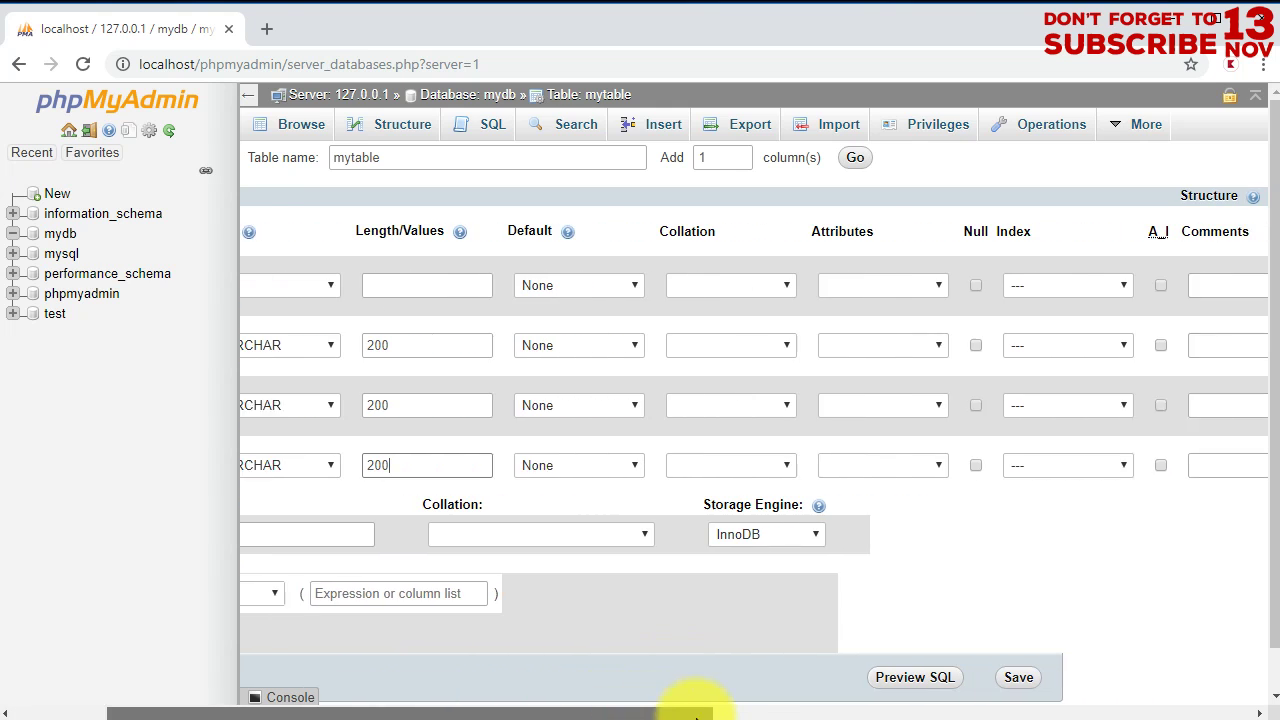
Make id an auto-incrementing primary key and save mytable
{"action": "left_click", "coordinate": [1035, 286]}
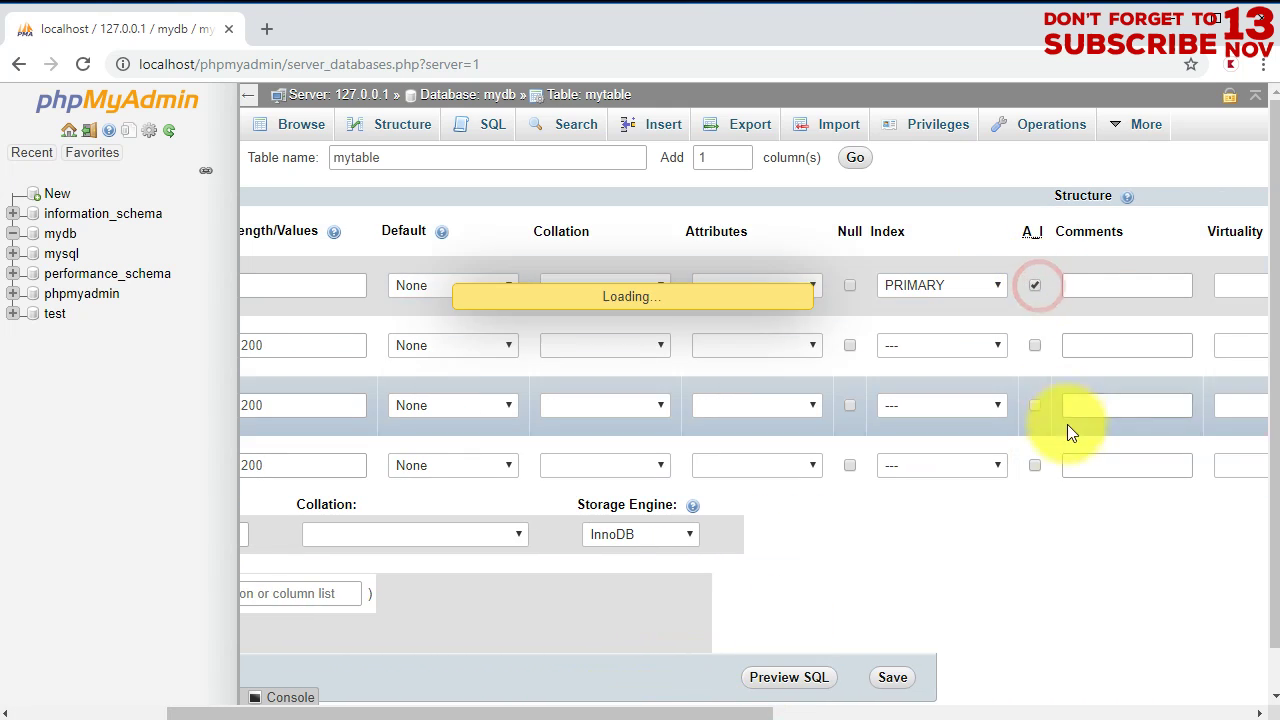
{"action": "left_click", "coordinate": [739, 521]}
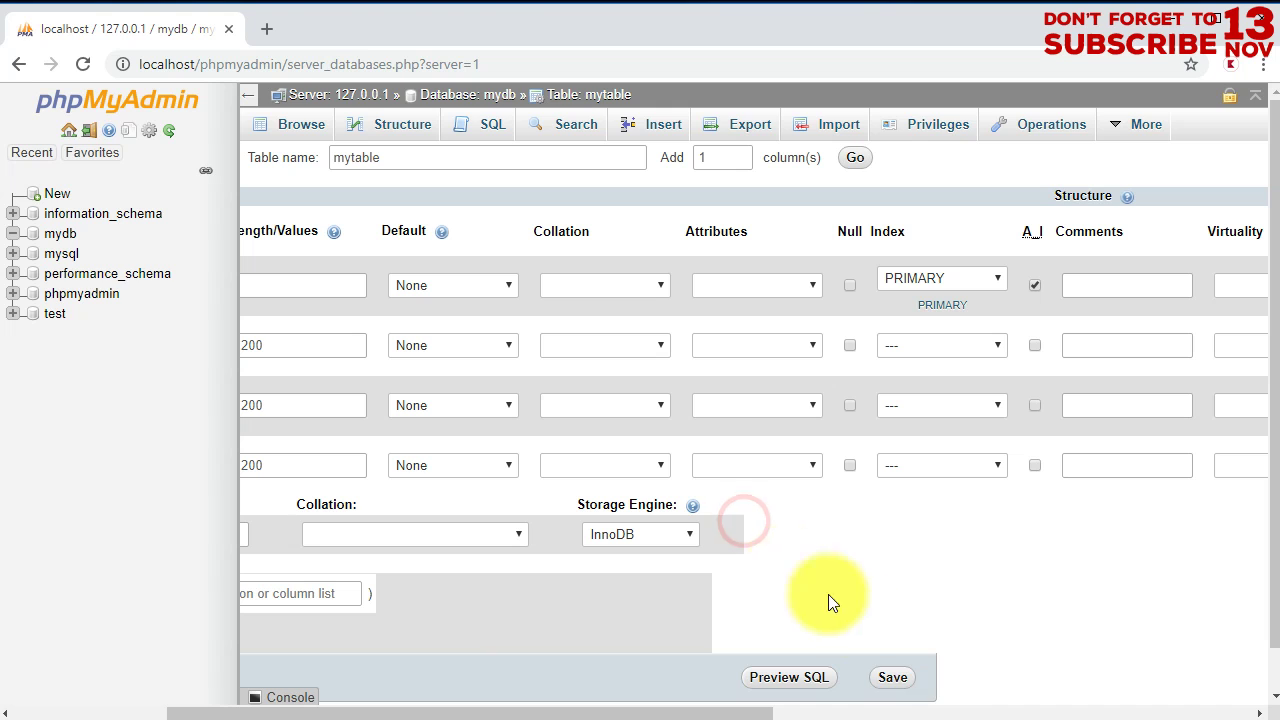
{"action": "left_click", "coordinate": [893, 678]}
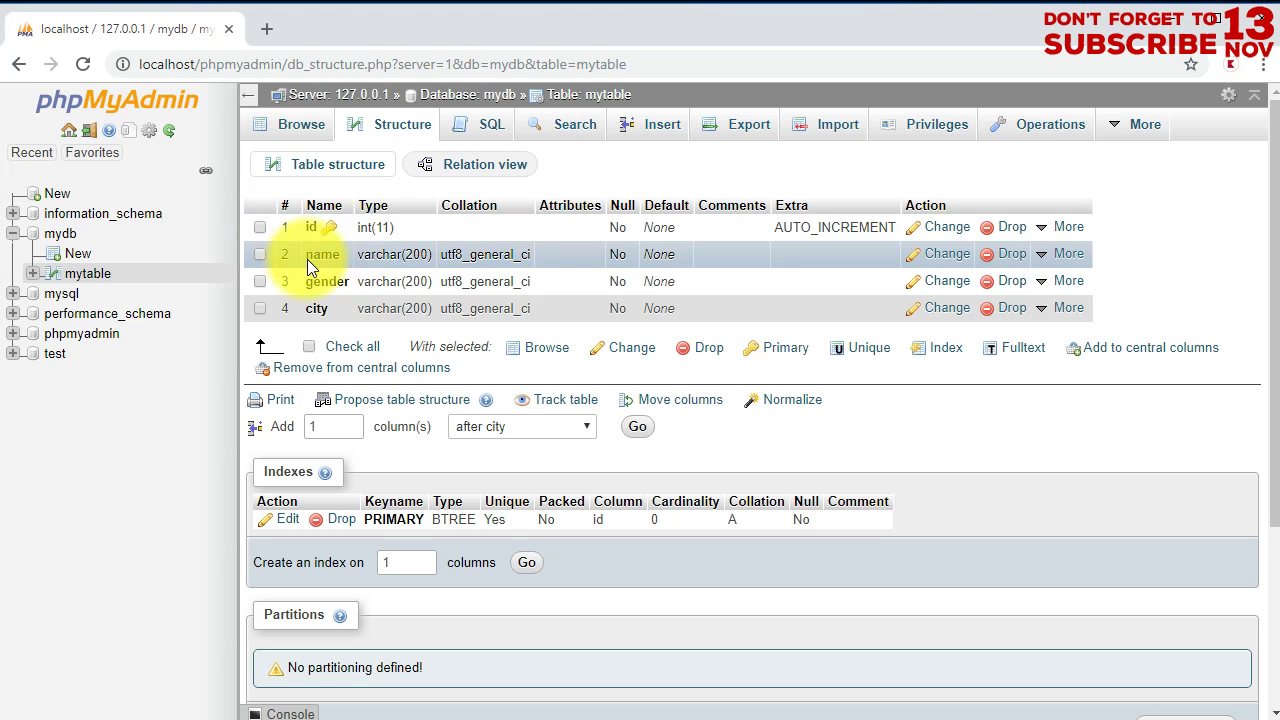
Load an INSERT statement template for mytable into the SQL editor
{"action": "left_click", "coordinate": [490, 126]}
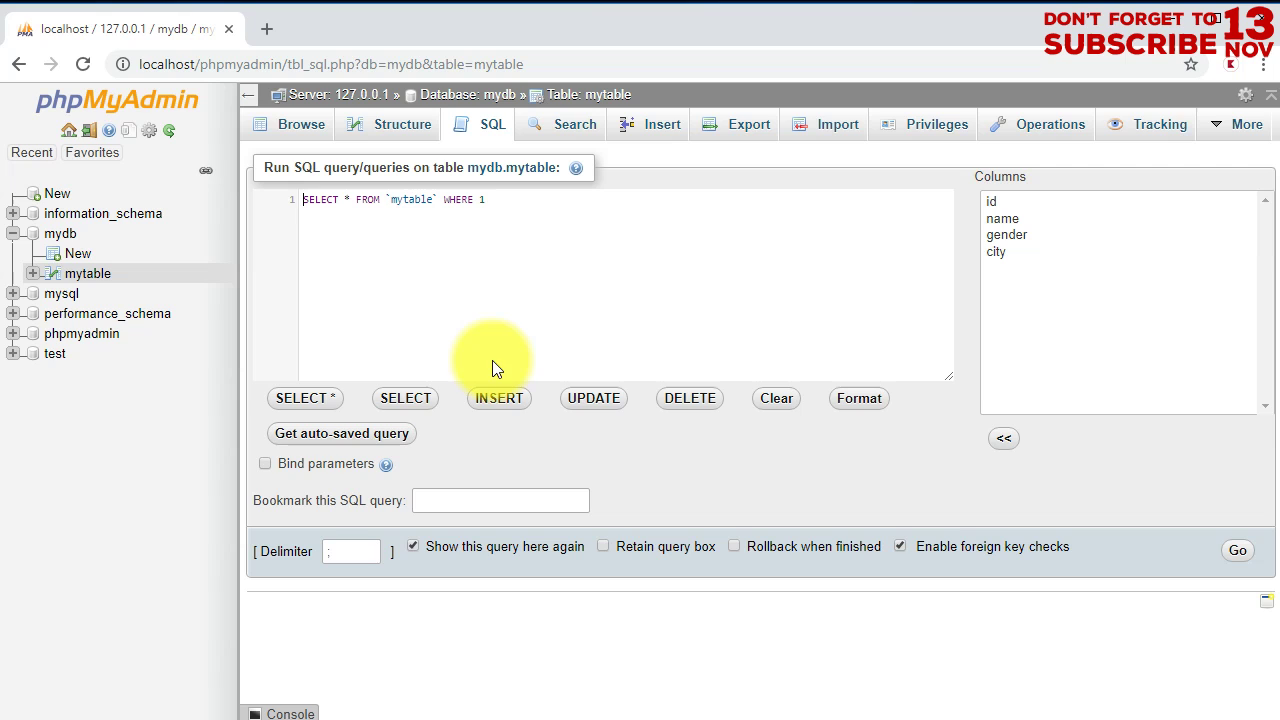
{"action": "left_click", "coordinate": [497, 398]}
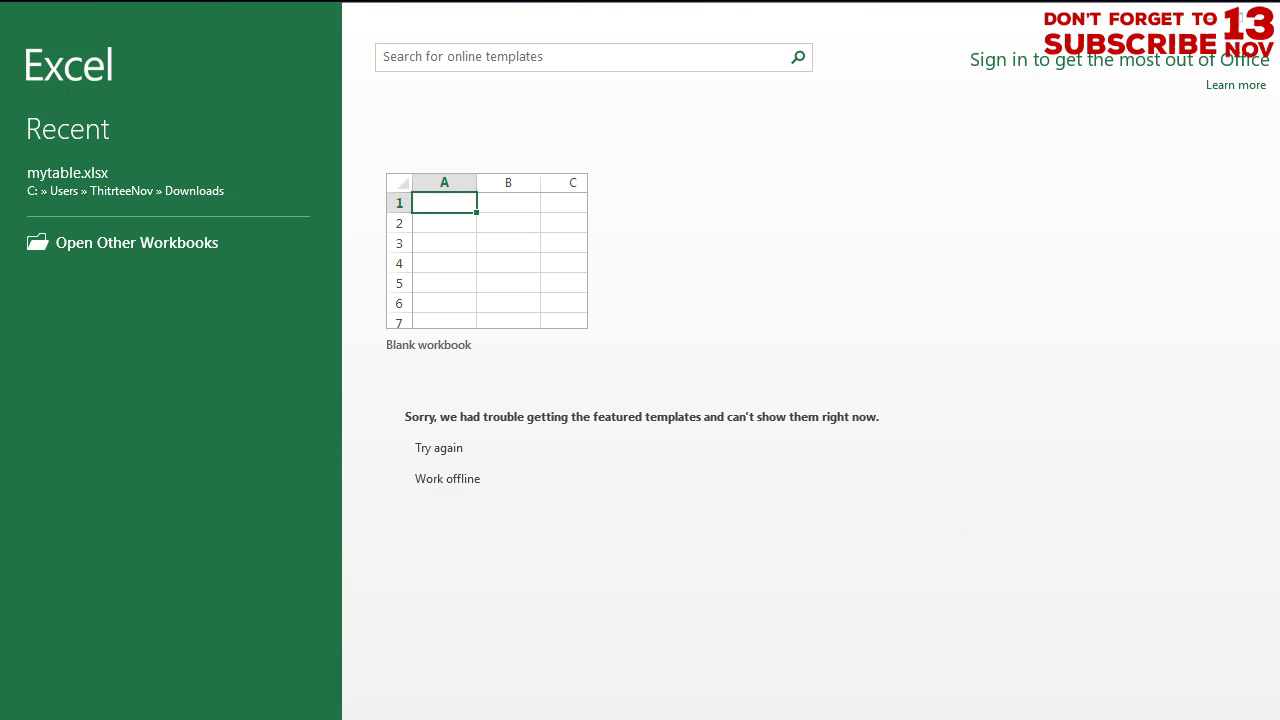
Start a blank workbook with headers name, city and gender in A1:C1
{"action": "left_click", "coordinate": [516, 248]}
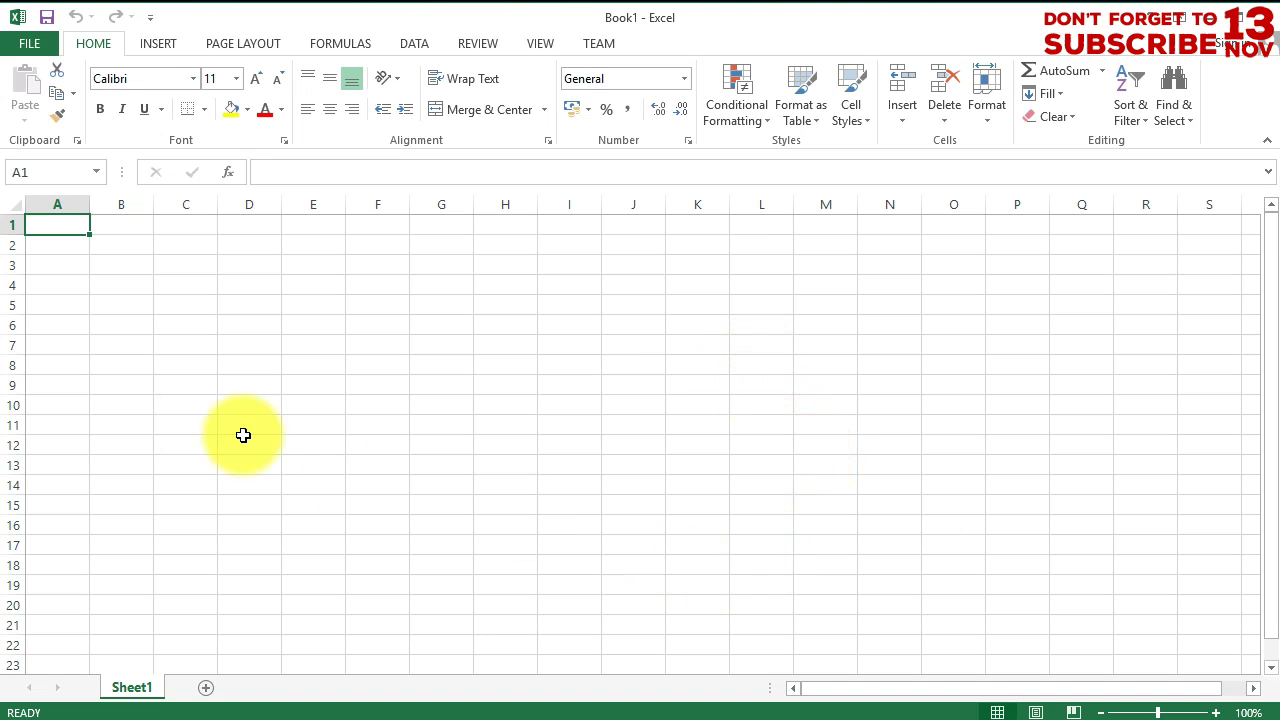
{"action": "type", "text": "name"}
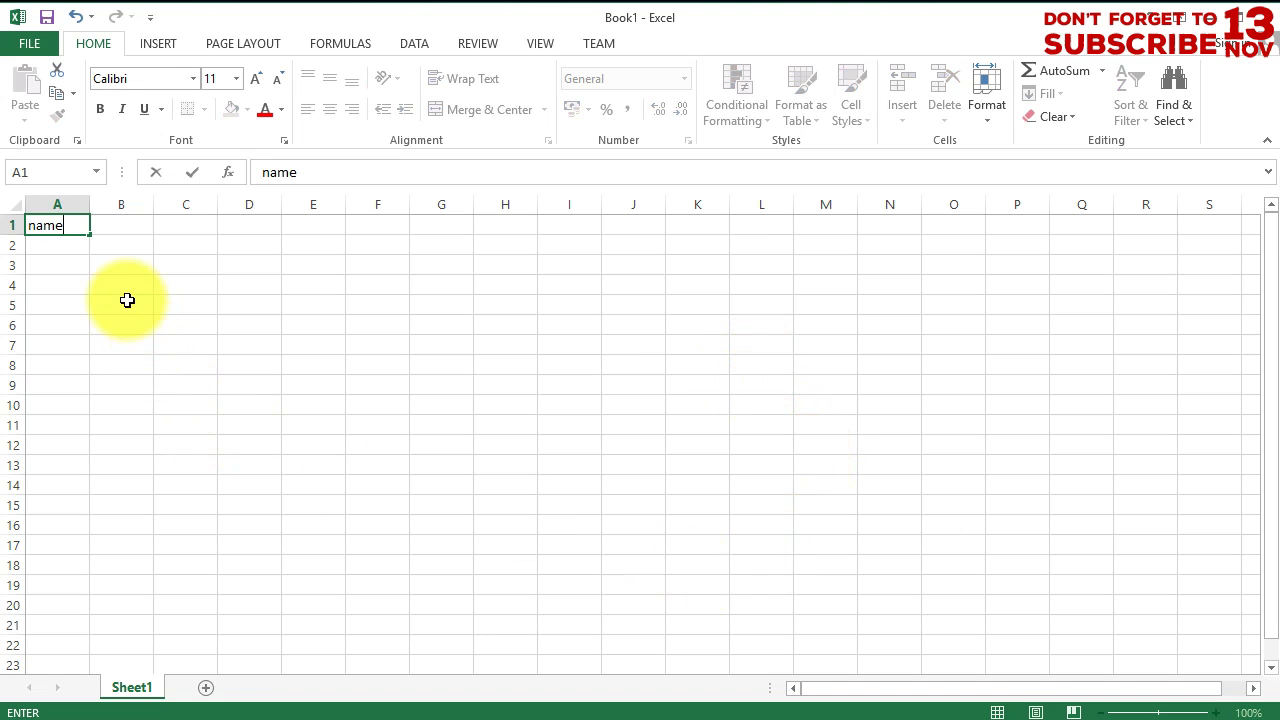
{"action": "key", "text": "Tab"}
{"action": "type", "text": "city"}
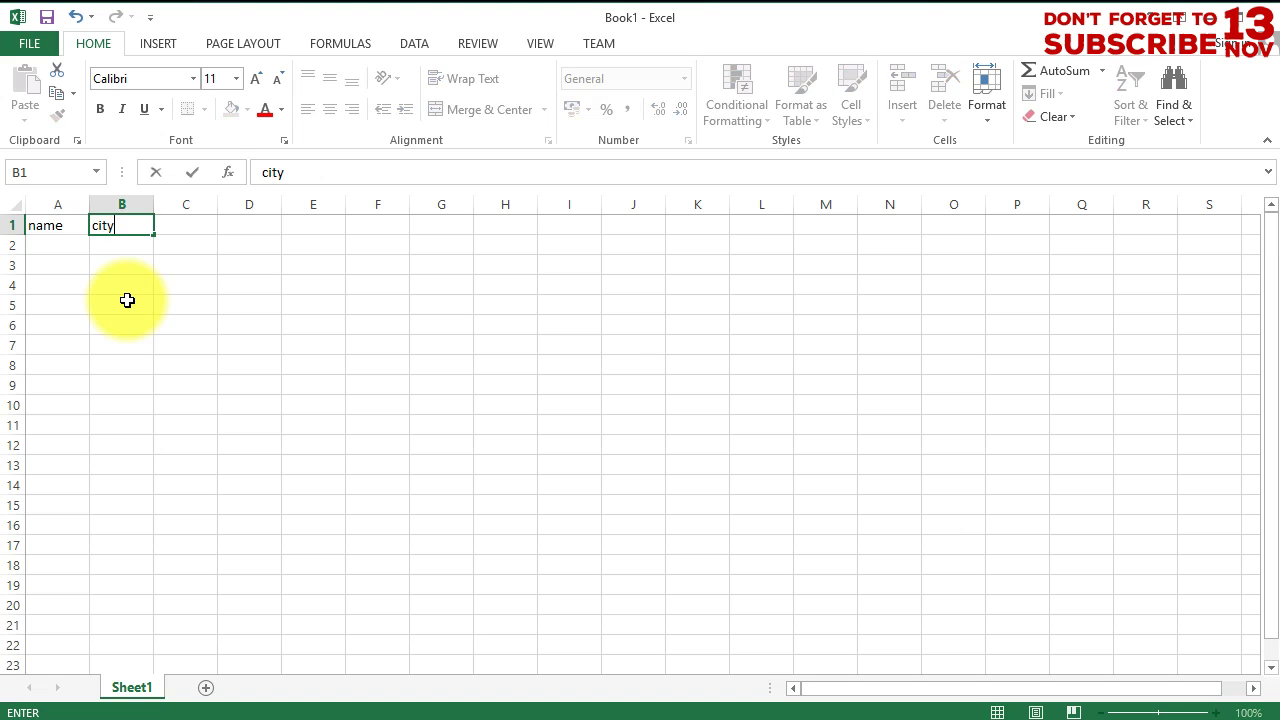
{"action": "key", "text": "Tab"}
{"action": "type", "text": "gende"}
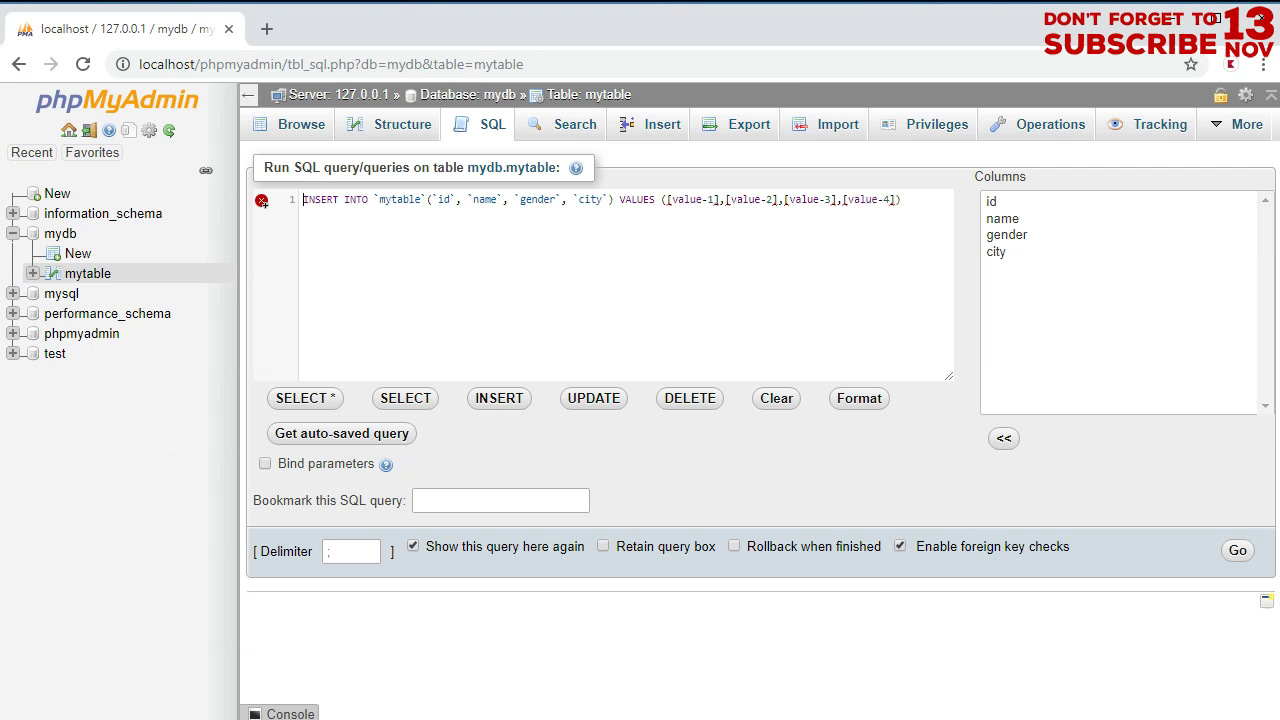
{"action": "left_click", "coordinate": [298, 126]}
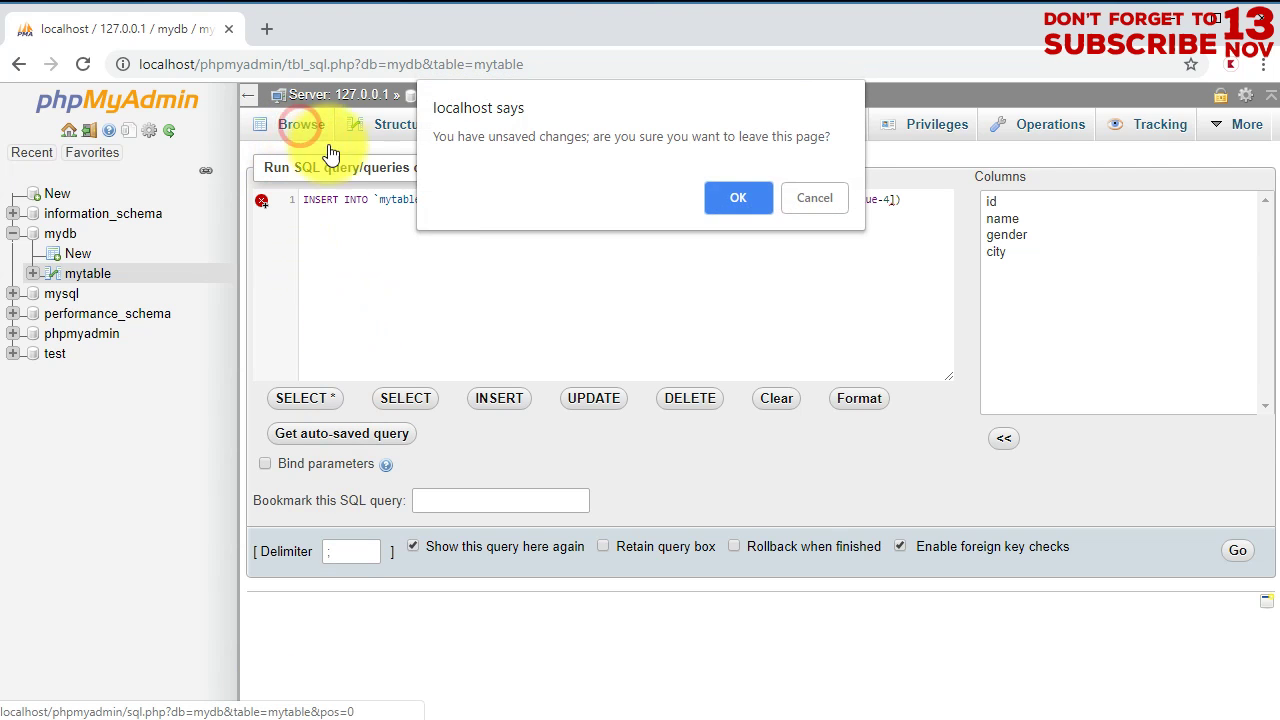
Discard the unsaved query, view mytable's structure, and return to its SQL page
{"action": "left_click", "coordinate": [745, 196]}
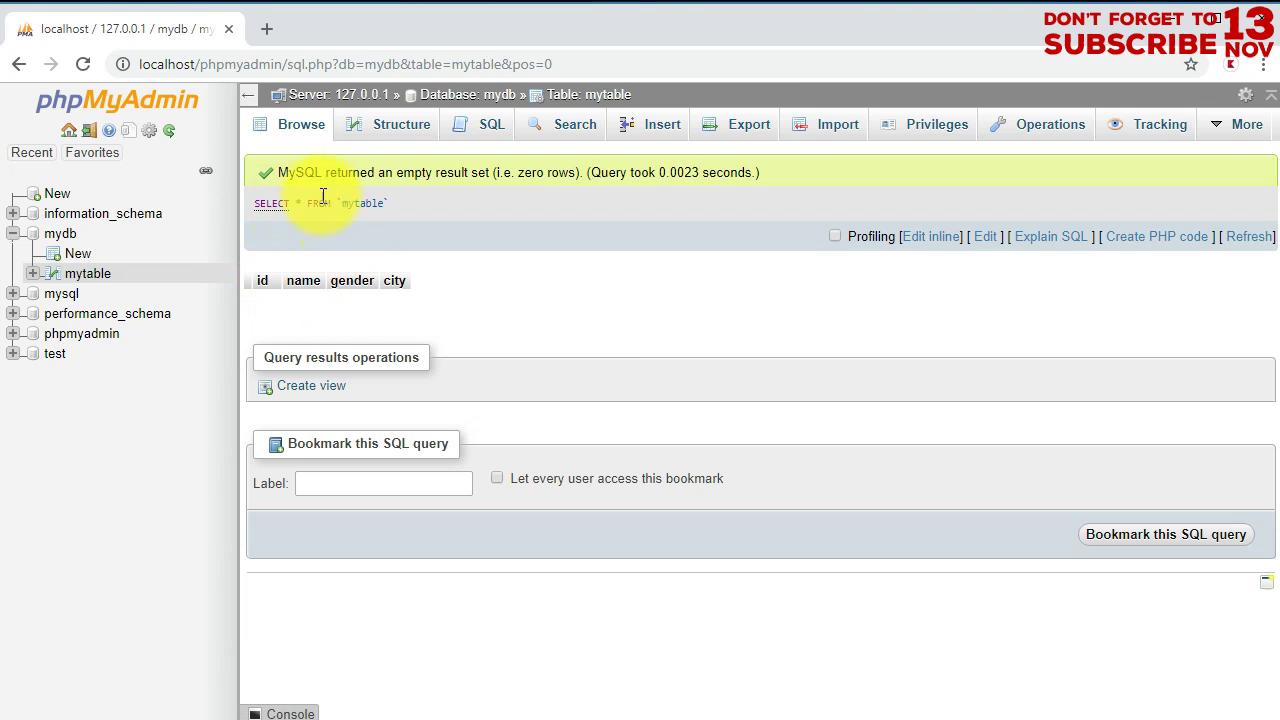
{"action": "left_click", "coordinate": [390, 128]}
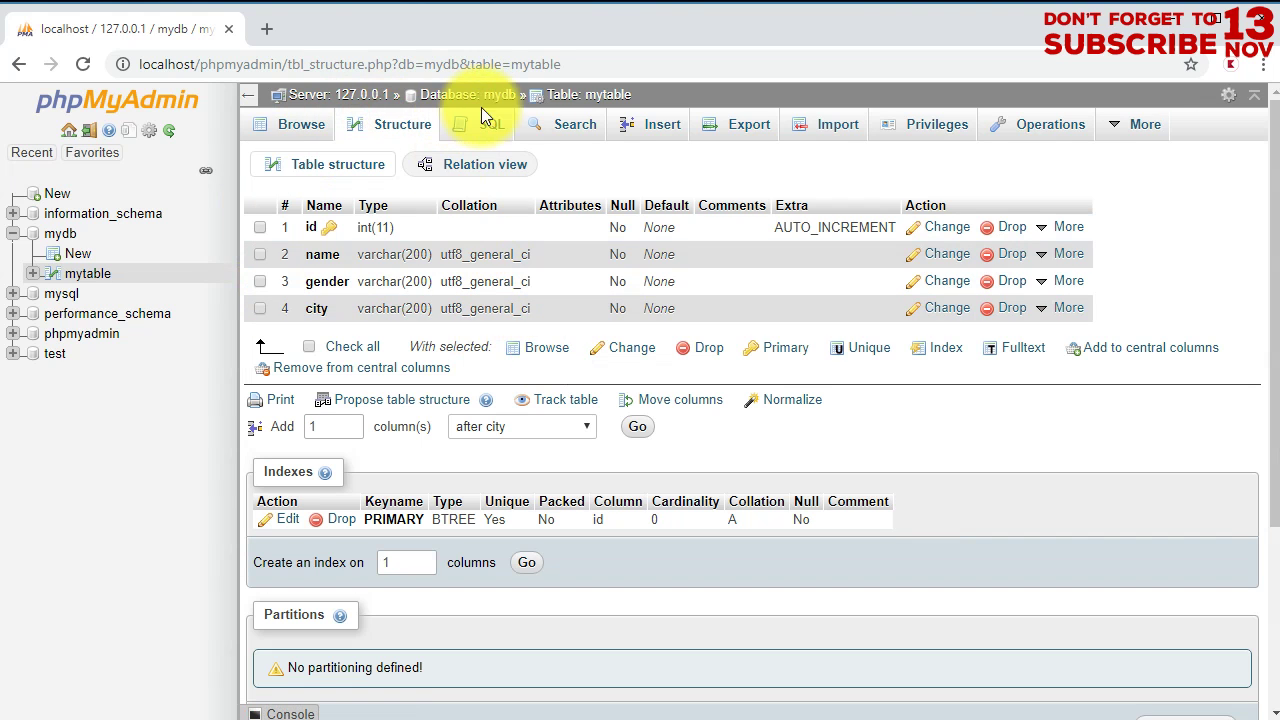
{"action": "left_click", "coordinate": [495, 130]}
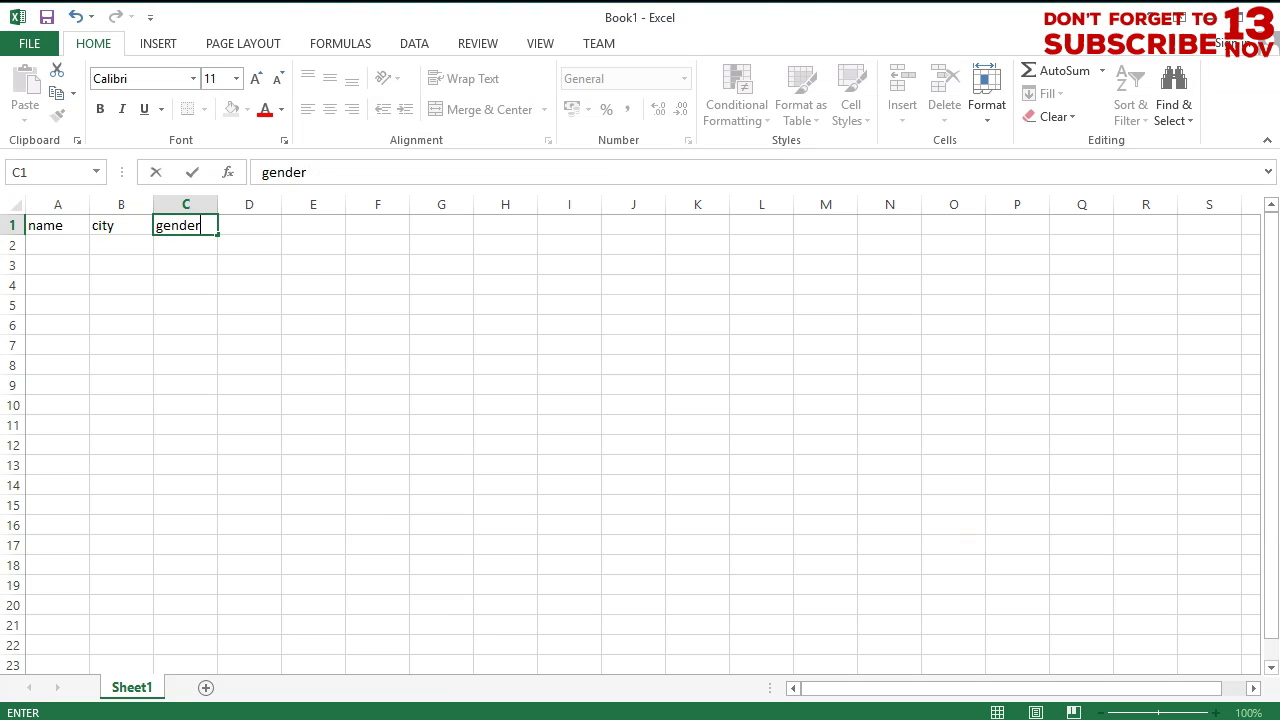
Reorder the headers so B1 reads gender and C1 reads city
{"action": "left_click", "coordinate": [131, 227]}
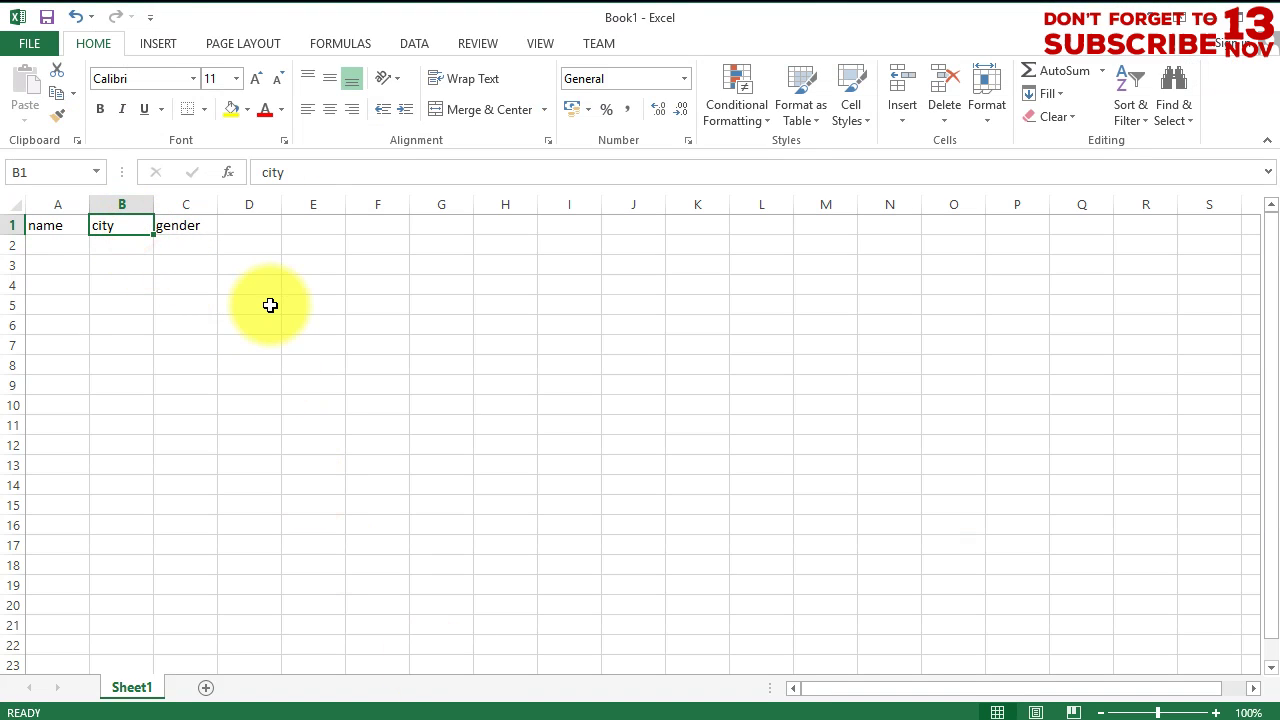
{"action": "type", "text": "gender"}
{"action": "key", "text": "Tab"}
{"action": "type", "text": "cit"}
{"action": "key", "text": "Return"}
{"action": "key", "text": "Up"}
{"action": "key", "text": "Left"}
{"action": "key", "text": "Down"}
Enter eight names in A2:A9, from Adam, Bryan and Alex through Martin, Tina and Susy
{"action": "type", "text": "Adam"}
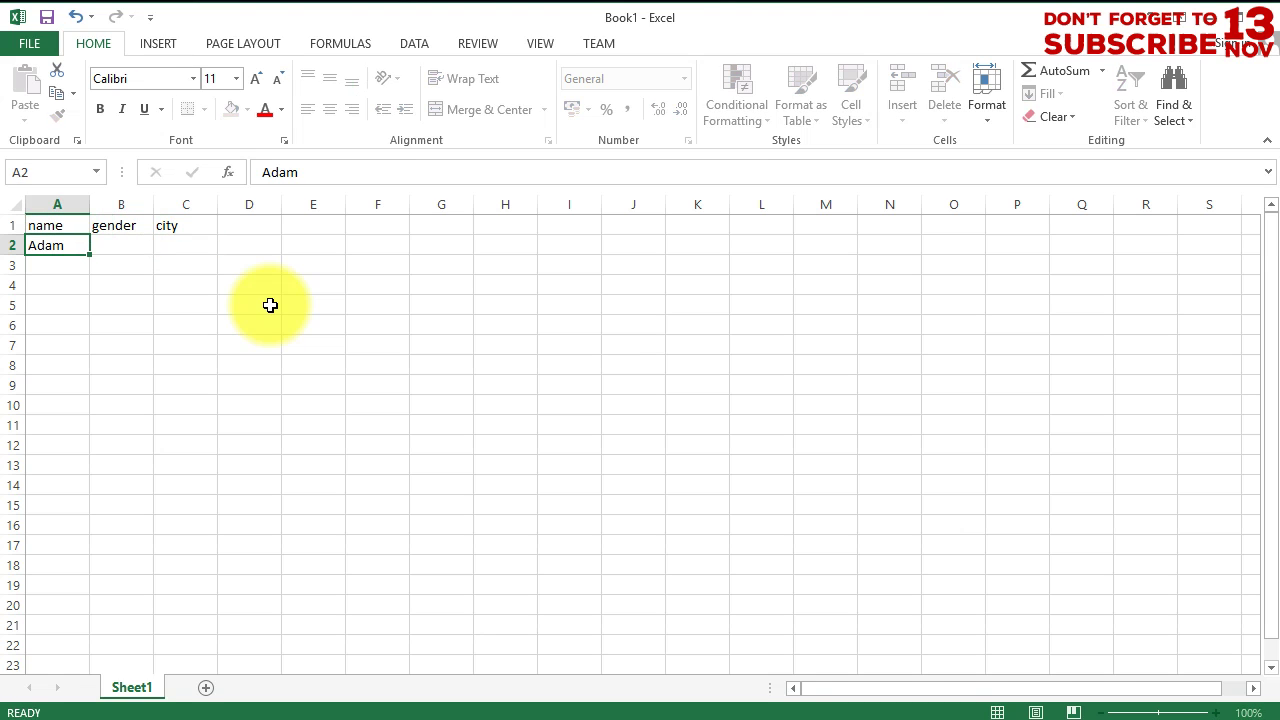
{"action": "key", "text": "Return"}
{"action": "type", "text": "Bryan"}
{"action": "key", "text": "Return"}
{"action": "type", "text": "Alex"}
{"action": "key", "text": "Return"}
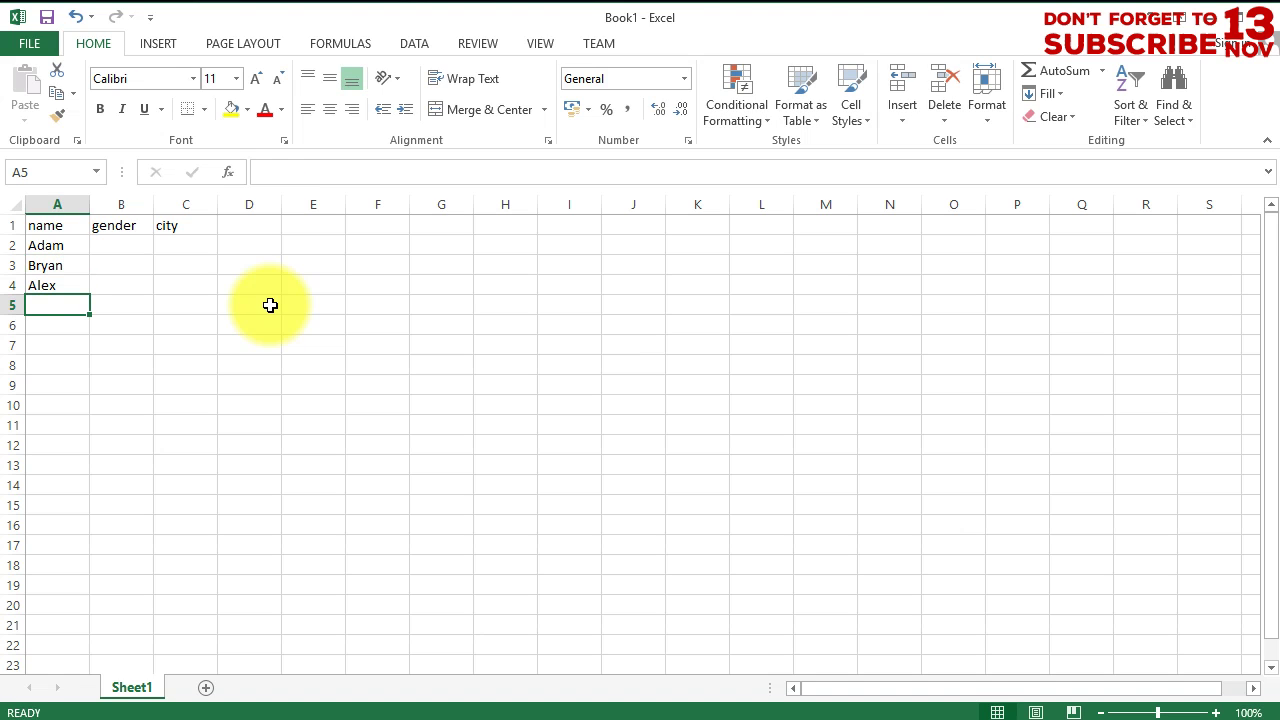
{"action": "type", "text": "Roy"}
{"action": "key", "text": "Return"}
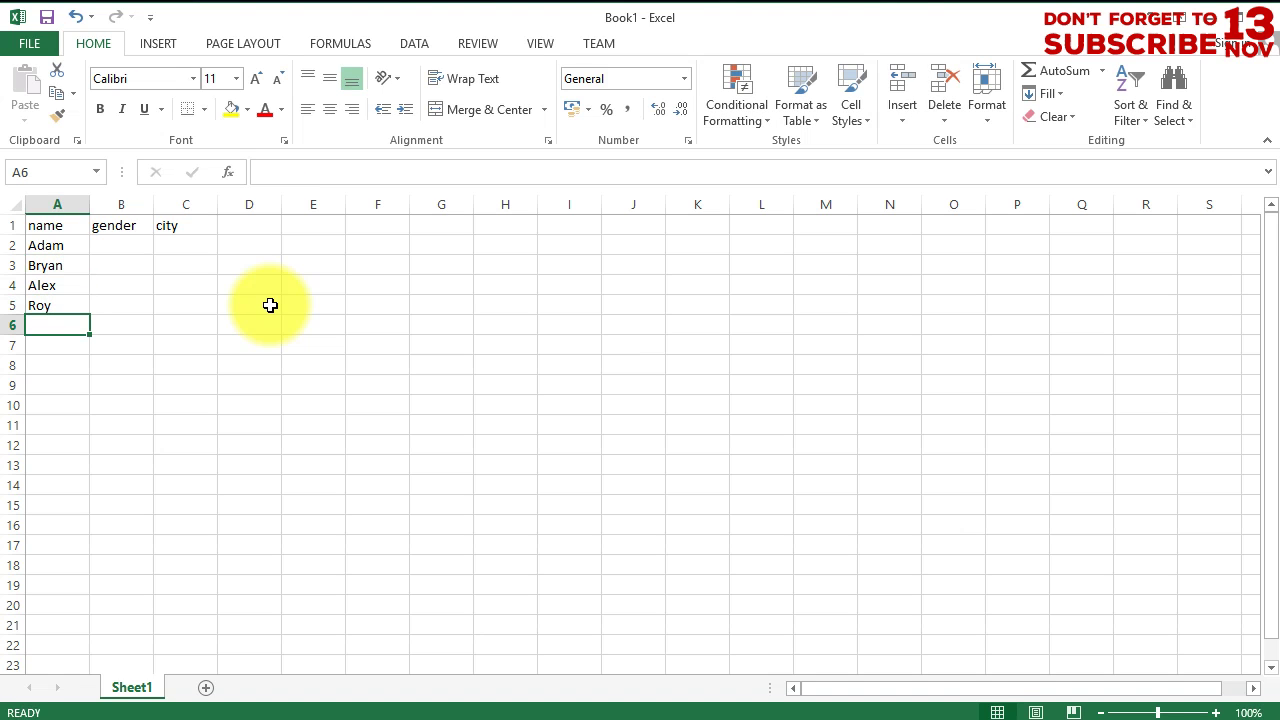
{"action": "type", "text": "Andy"}
{"action": "key", "text": "Return"}
{"action": "type", "text": "Marti"}
{"action": "key", "text": "ctrl+Return"}
{"action": "key", "text": "Up"}
{"action": "key", "text": "Down"}
{"action": "key", "text": "Down"}
{"action": "type", "text": "Tina"}
{"action": "key", "text": "Tab"}
{"action": "key", "text": "Return"}
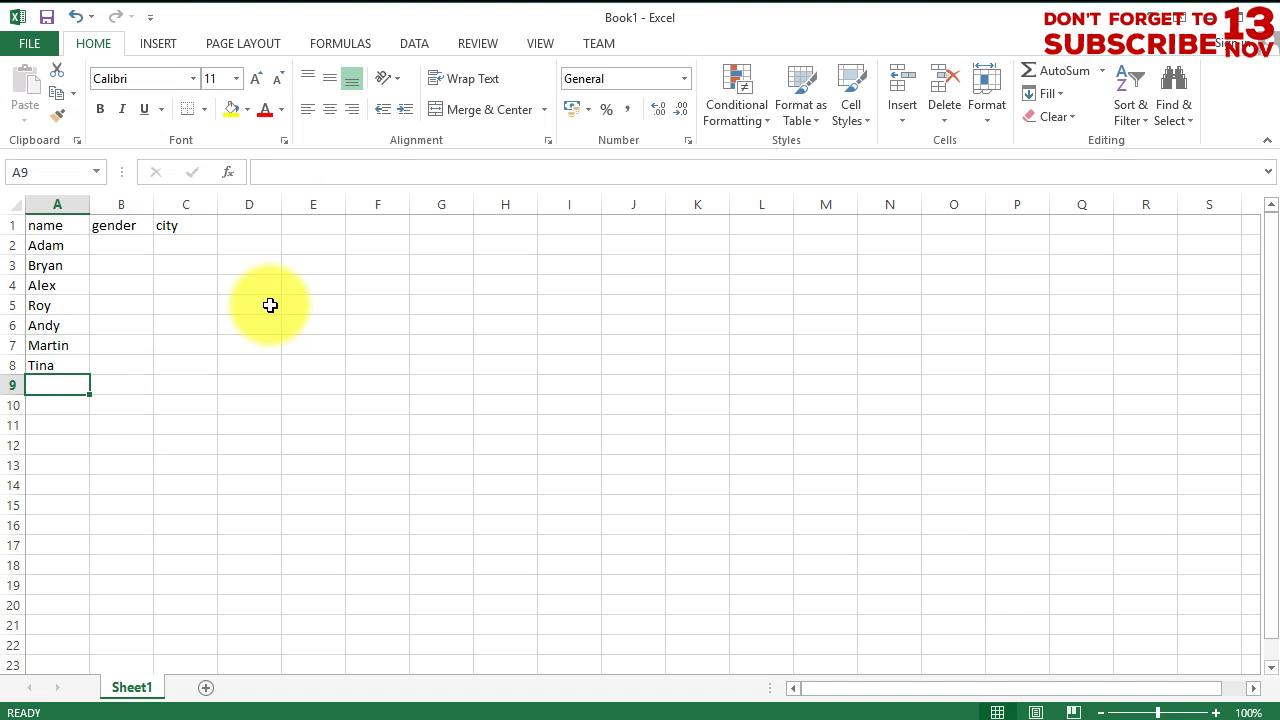
{"action": "type", "text": "Susy"}
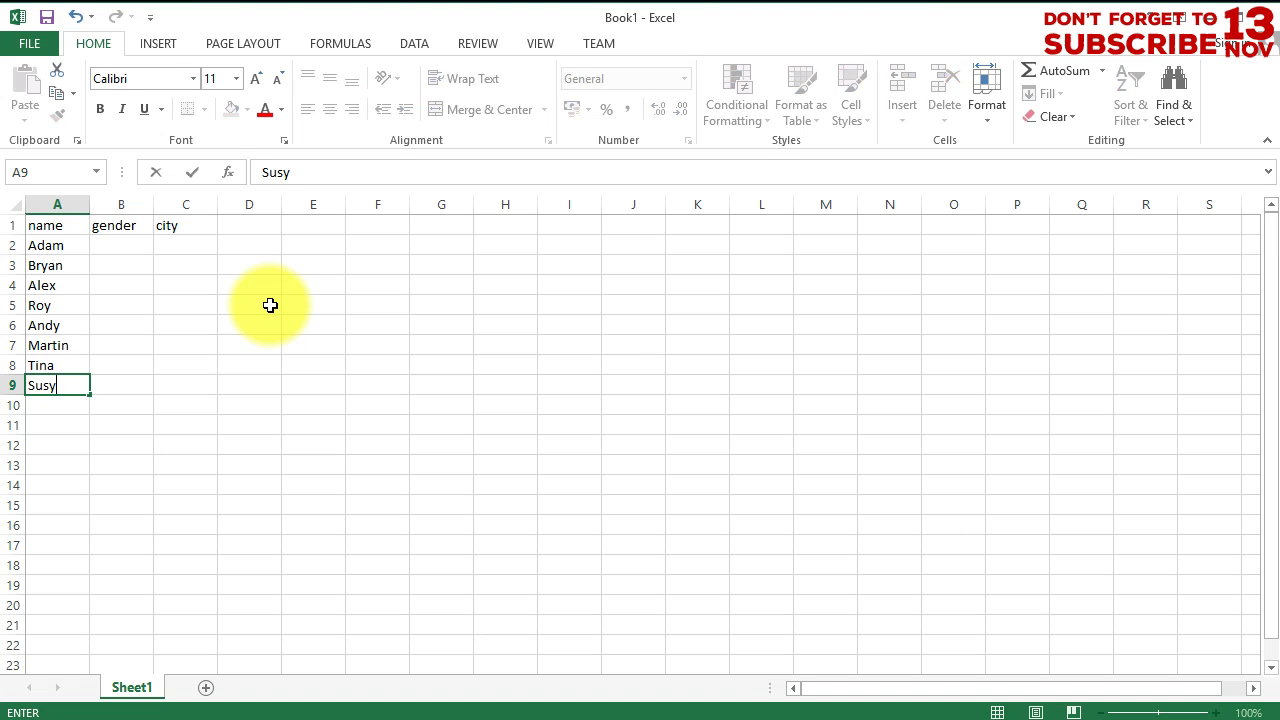
{"action": "key", "text": "Tab"}
Fill genders: Female in B8:B9 and Male copied into B2:B7
{"action": "key", "text": "Up"}
{"action": "key", "text": "Down"}
{"action": "type", "text": "Female"}
{"action": "key", "text": "Up"}
{"action": "type", "text": "Female"}
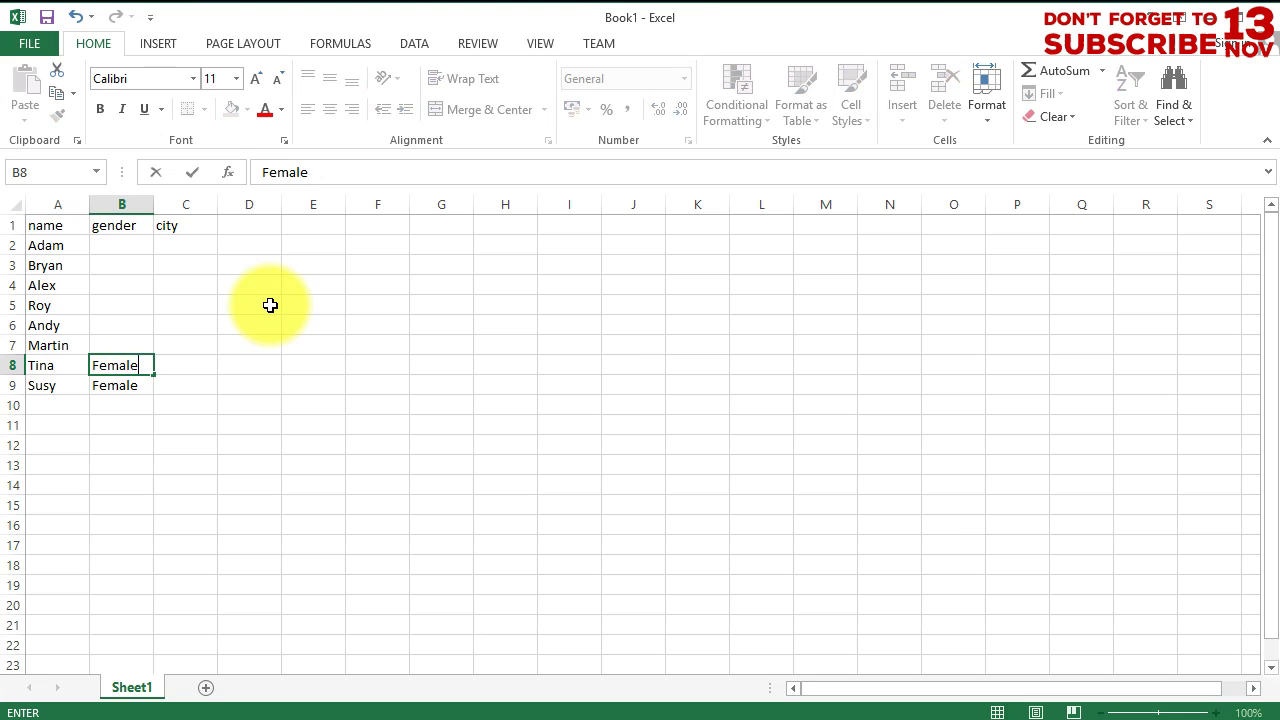
{"action": "key", "text": "Up"}
{"action": "type", "text": "Mal"}
{"action": "key", "text": "ctrl+Return"}
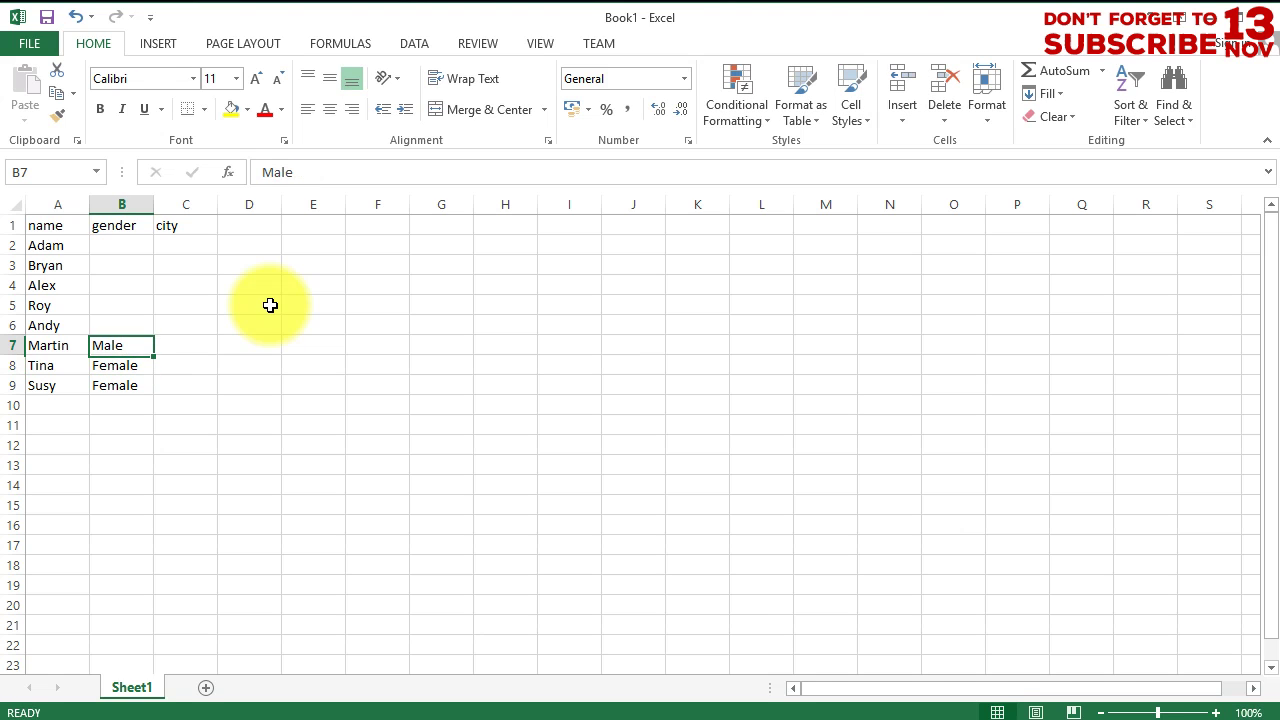
{"action": "key", "text": "ctrl+c"}
{"action": "key", "text": "Up"}
{"action": "key", "text": "shift+Up"}
{"action": "key", "text": "shift+Up"}
{"action": "key", "text": "shift+Up"}
{"action": "key", "text": "shift+Up"}
{"action": "key", "text": "ctrl+v"}
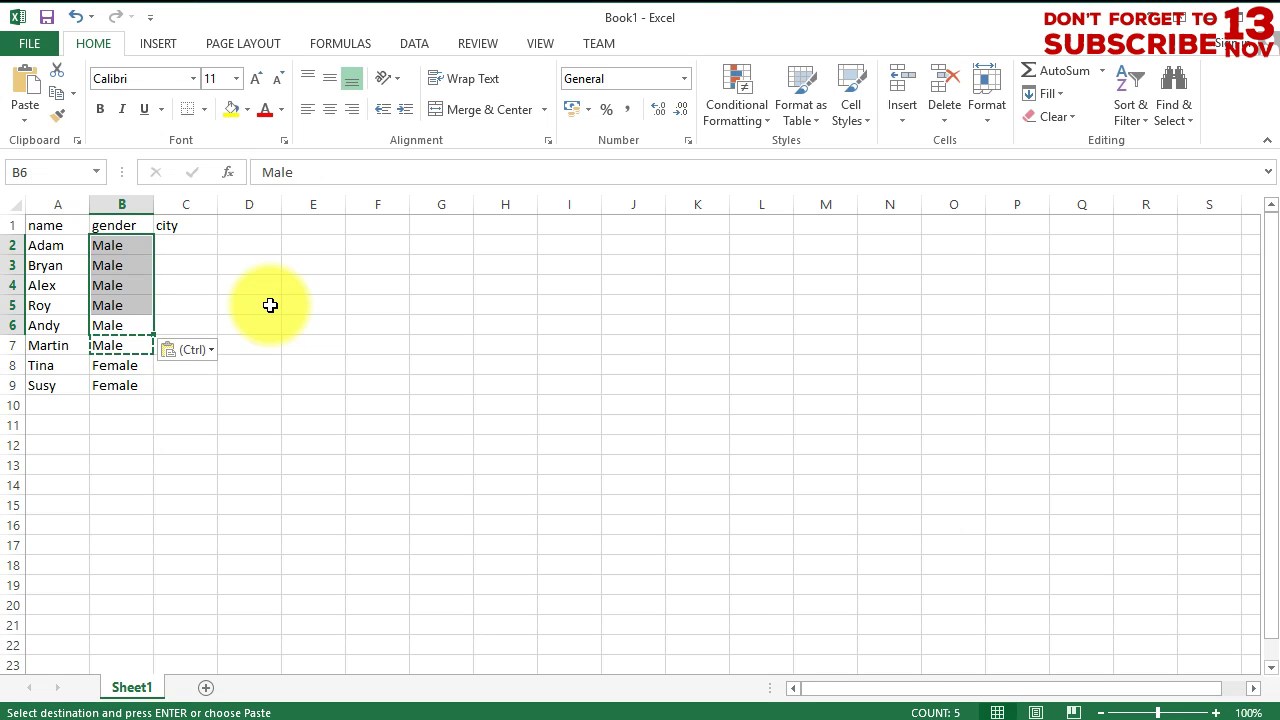
{"action": "key", "text": "Right"}
{"action": "key", "text": "Up"}
{"action": "key", "text": "Up"}
{"action": "key", "text": "Up"}
{"action": "key", "text": "Up"}
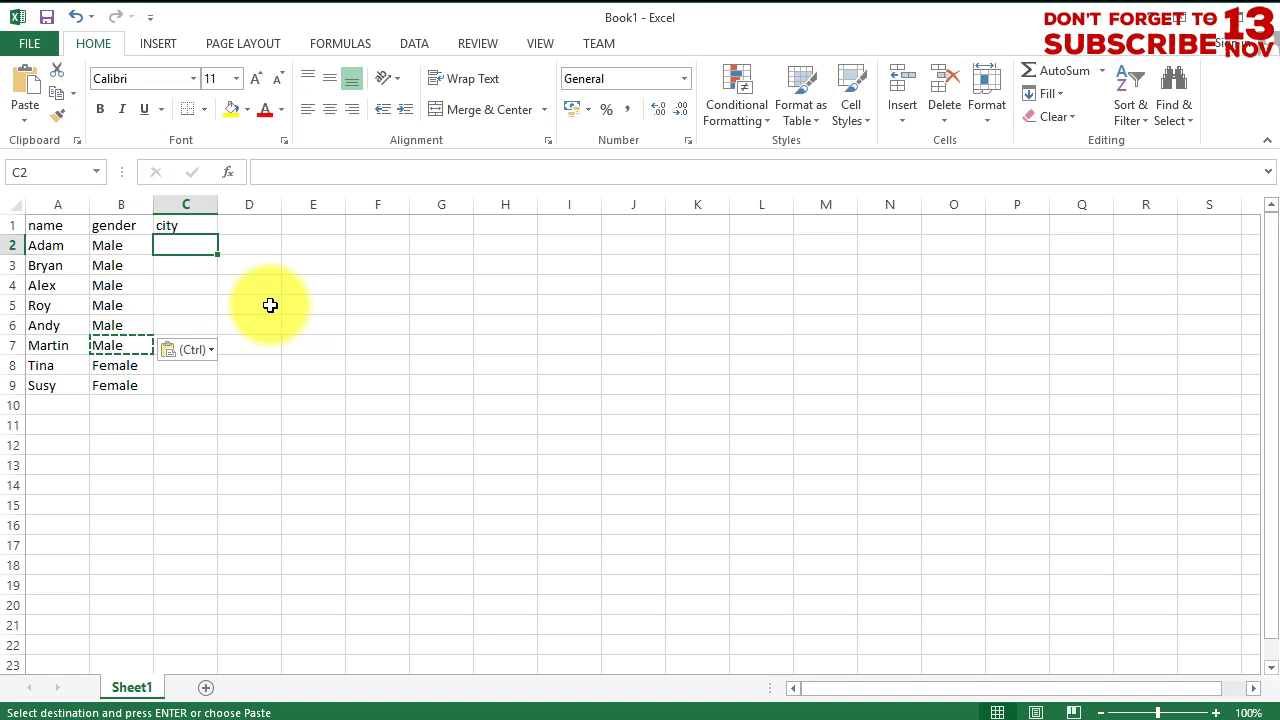
Enter cities Texas, Texas, New York, California and Las Vegas in C2:C6
{"action": "type", "text": "Texas"}
{"action": "key", "text": "Return"}
{"action": "type", "text": "Texas"}
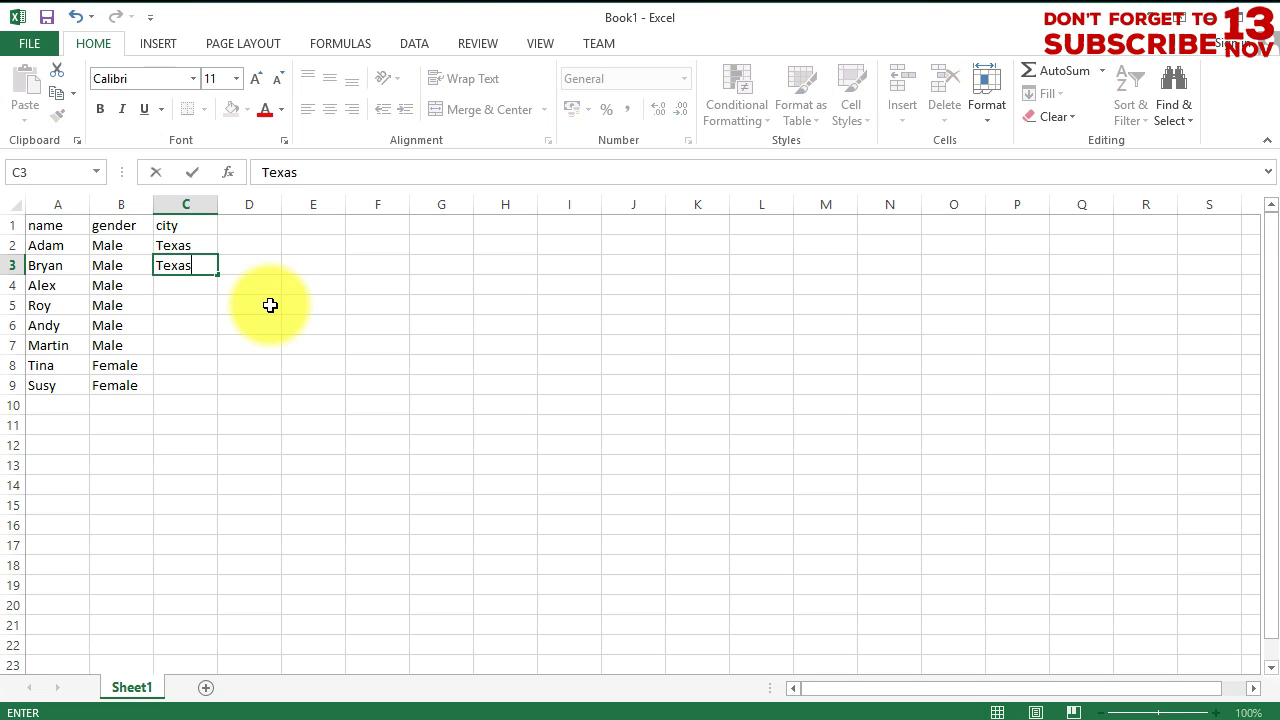
{"action": "key", "text": "Return"}
{"action": "type", "text": "New York"}
{"action": "key", "text": "Return"}
{"action": "type", "text": "California"}
{"action": "key", "text": "Return"}
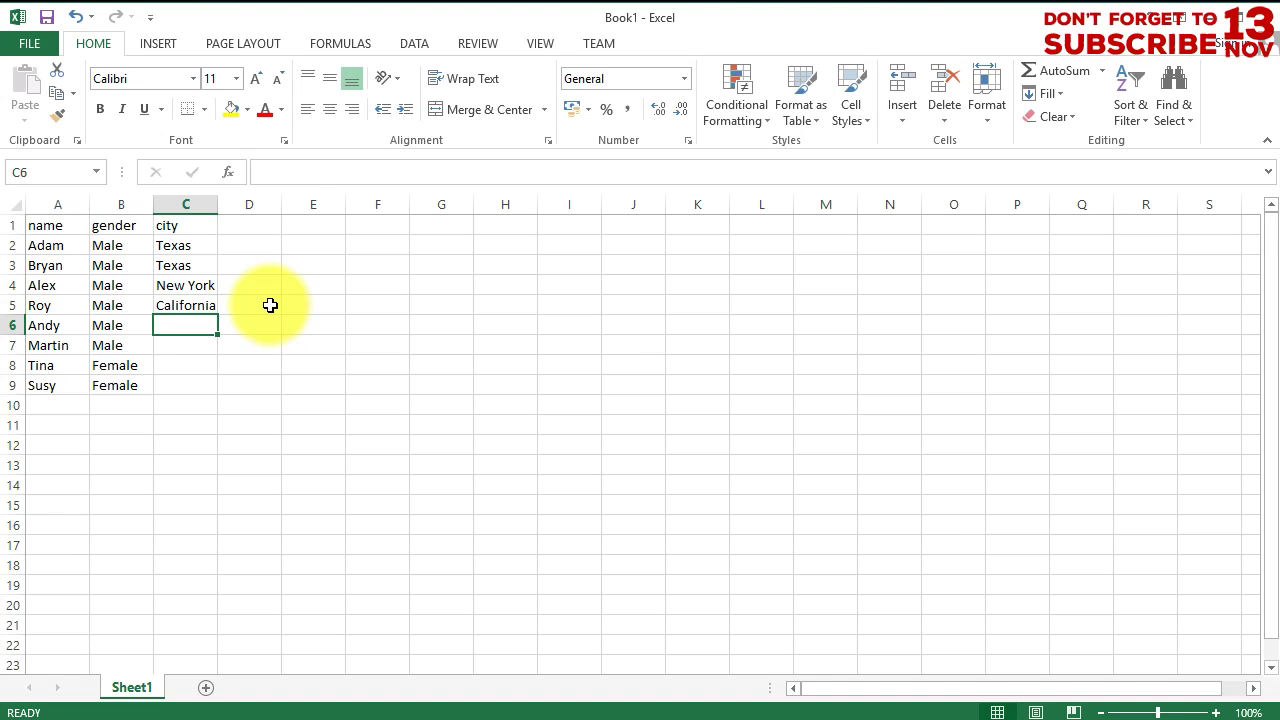
{"action": "key", "text": "Down"}
{"action": "key", "text": "Up"}
{"action": "type", "text": "as Vegas"}
{"action": "key", "text": "Return"}
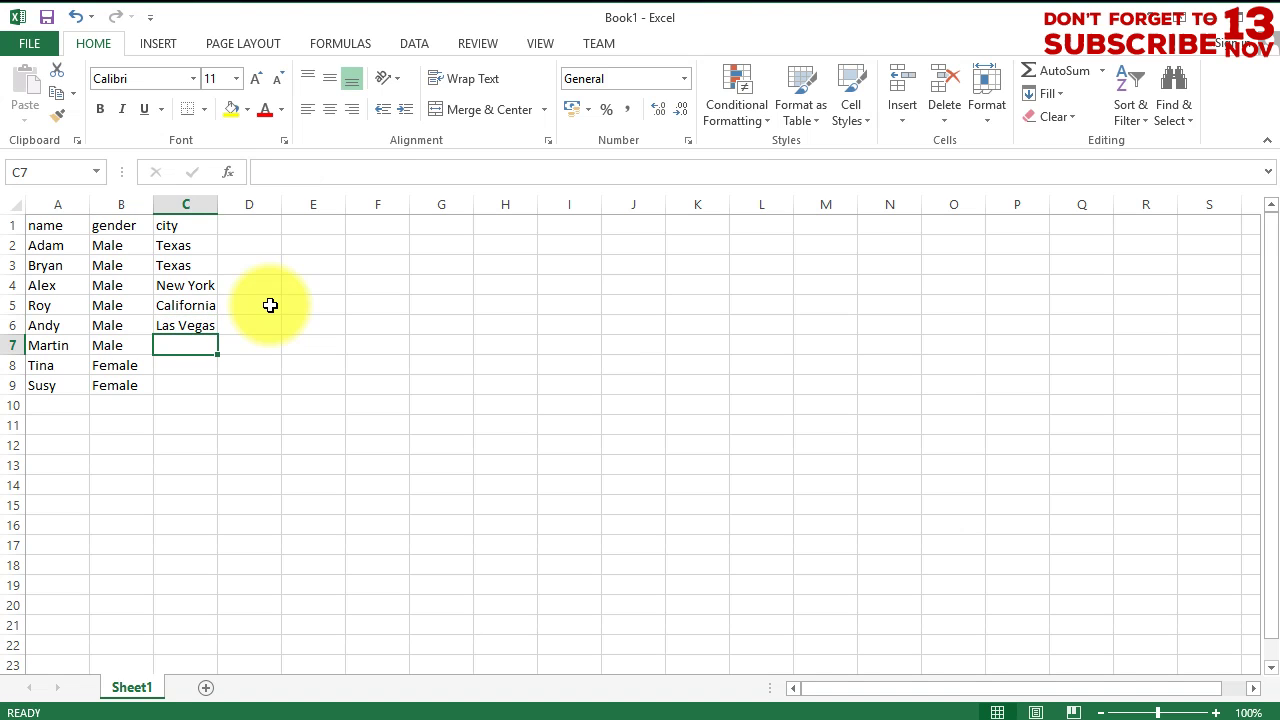
Give Martin Nevada, give Tina and Susy Surabaya, then return to A2
{"action": "type", "text": "Nevada"}
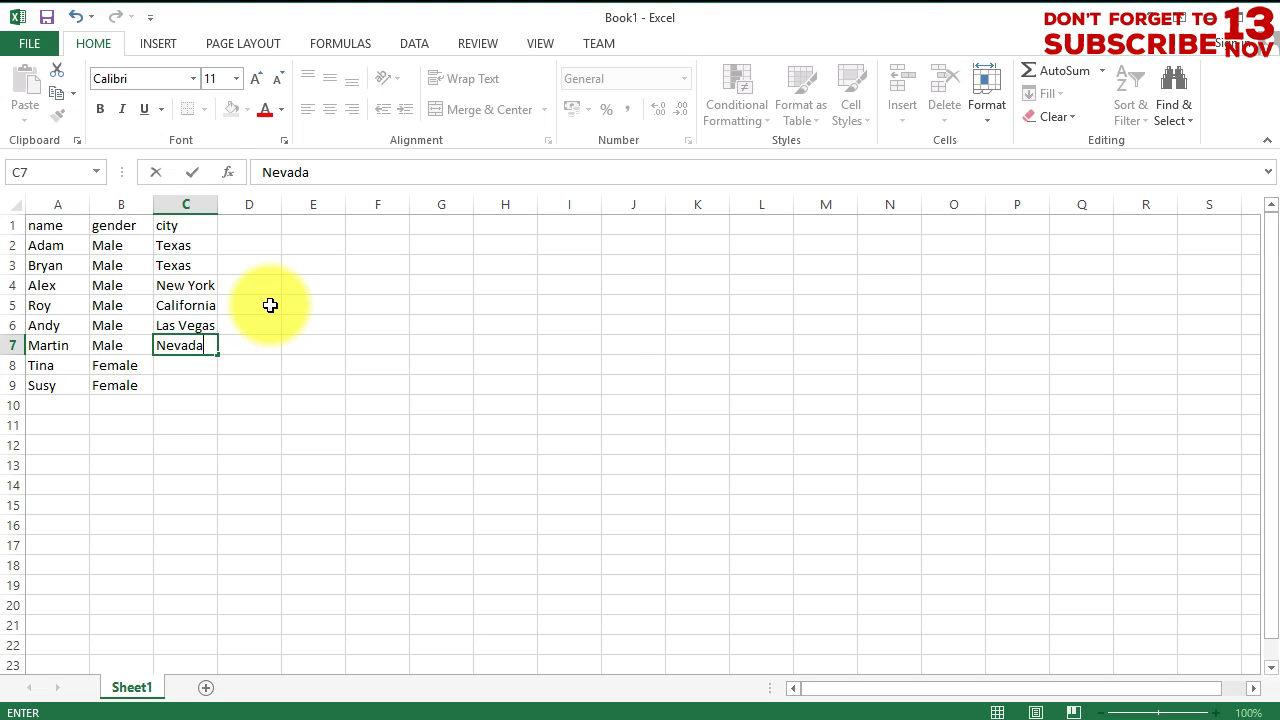
{"action": "key", "text": "Return"}
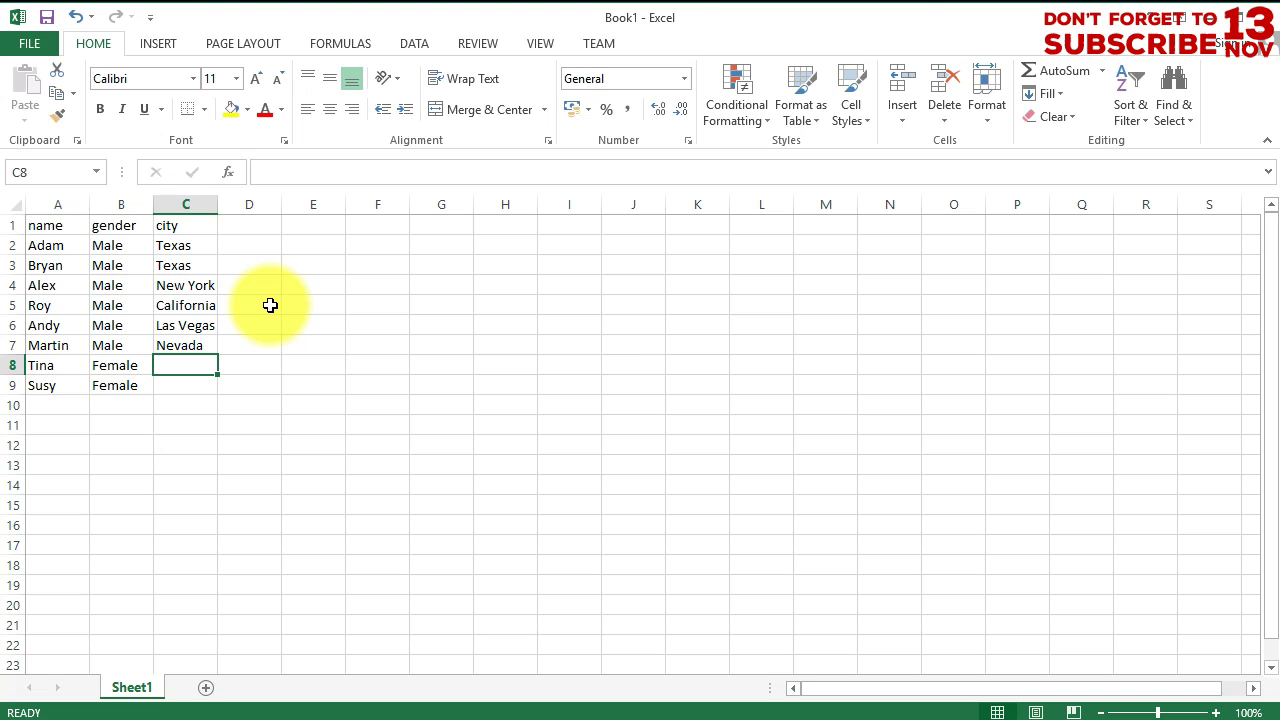
{"action": "type", "text": "Surabay"}
{"action": "key", "text": "Return"}
{"action": "key", "text": "Up"}
{"action": "key", "text": "ctrl+c"}
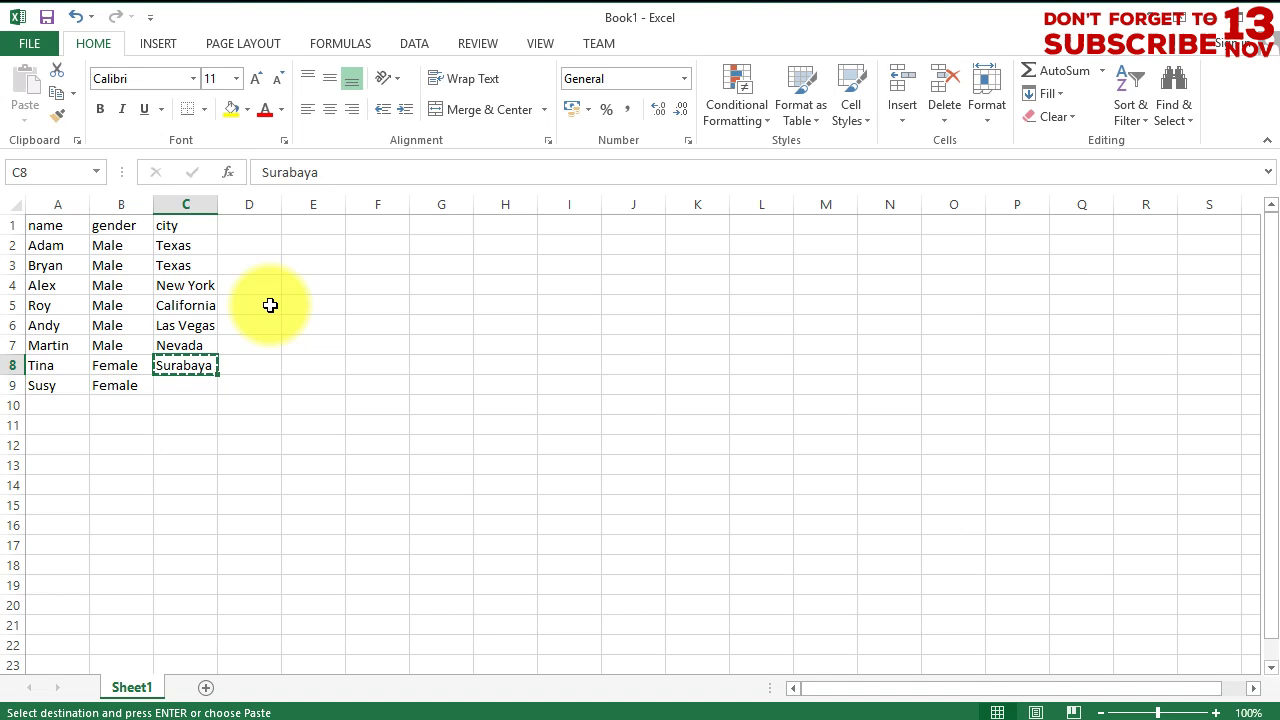
{"action": "key", "text": "Down"}
{"action": "key", "text": "ctrl+v"}
{"action": "key", "text": "Escape"}
{"action": "key", "text": "Right"}
{"action": "key", "text": "Up"}
{"action": "key", "text": "Up"}
{"action": "key", "text": "Up"}
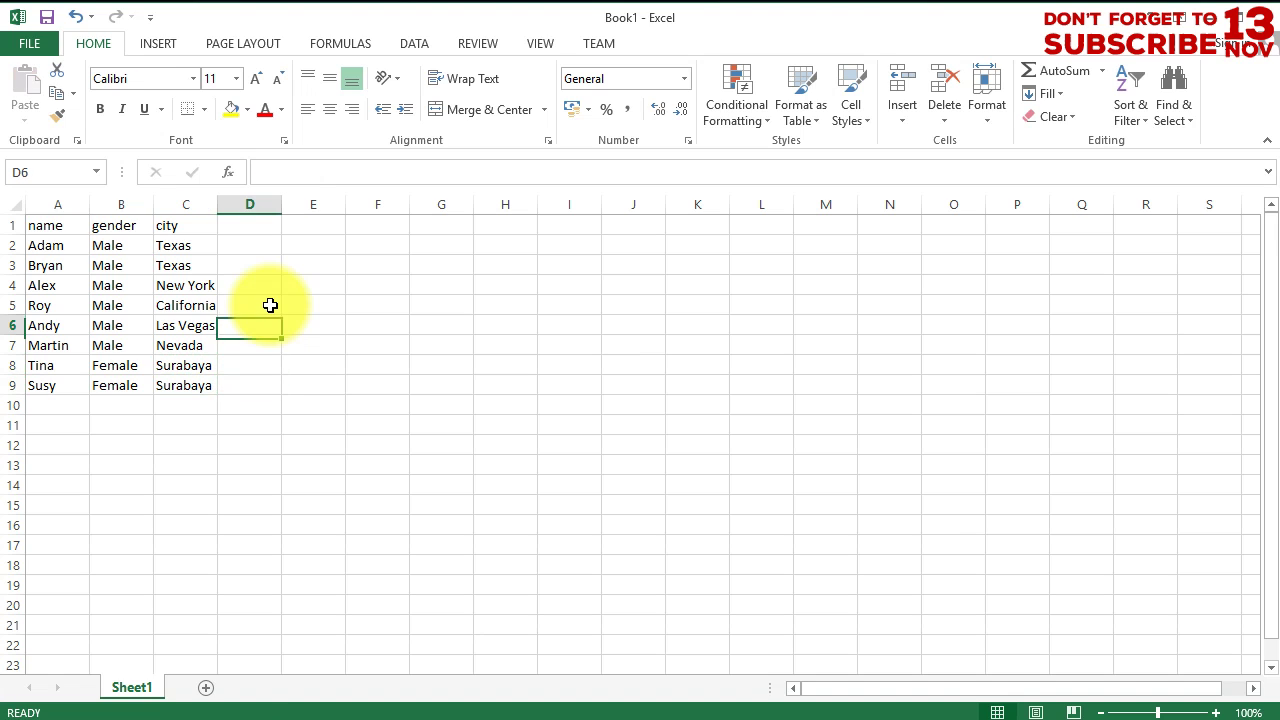
{"action": "key", "text": "Left"}
{"action": "key", "text": "Up"}
{"action": "key", "text": "Up"}
{"action": "key", "text": "Left"}
{"action": "key", "text": "Left"}
{"action": "key", "text": "Up"}
{"action": "key", "text": "Up"}
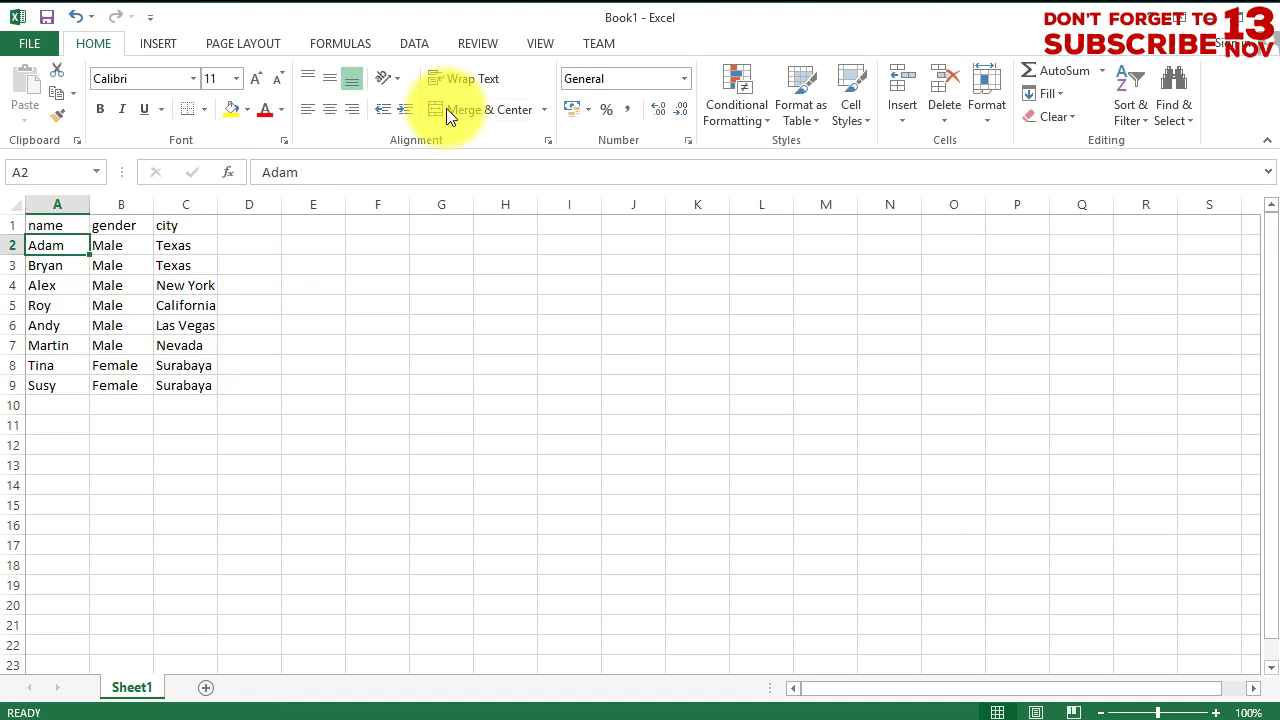
Insert a blank sheet column before the names and begin typing INSERT INTO in A2
{"action": "left_click", "coordinate": [176, 40]}
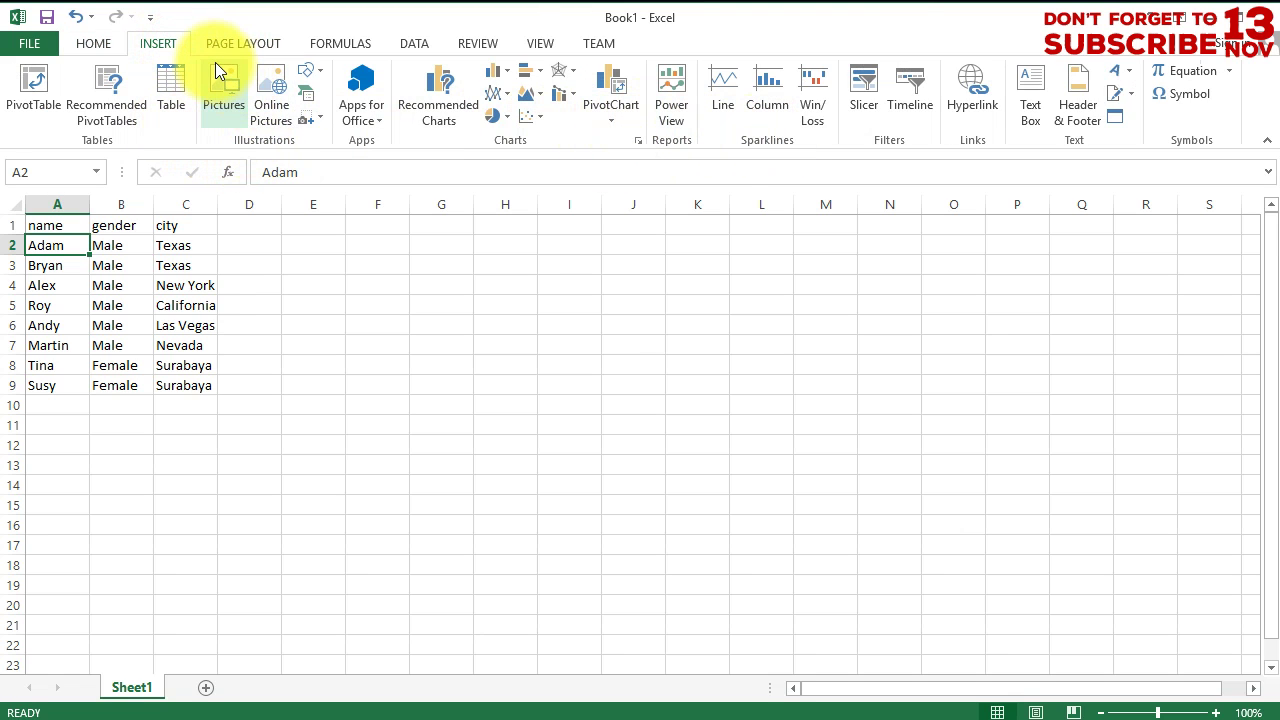
{"action": "left_click", "coordinate": [108, 43]}
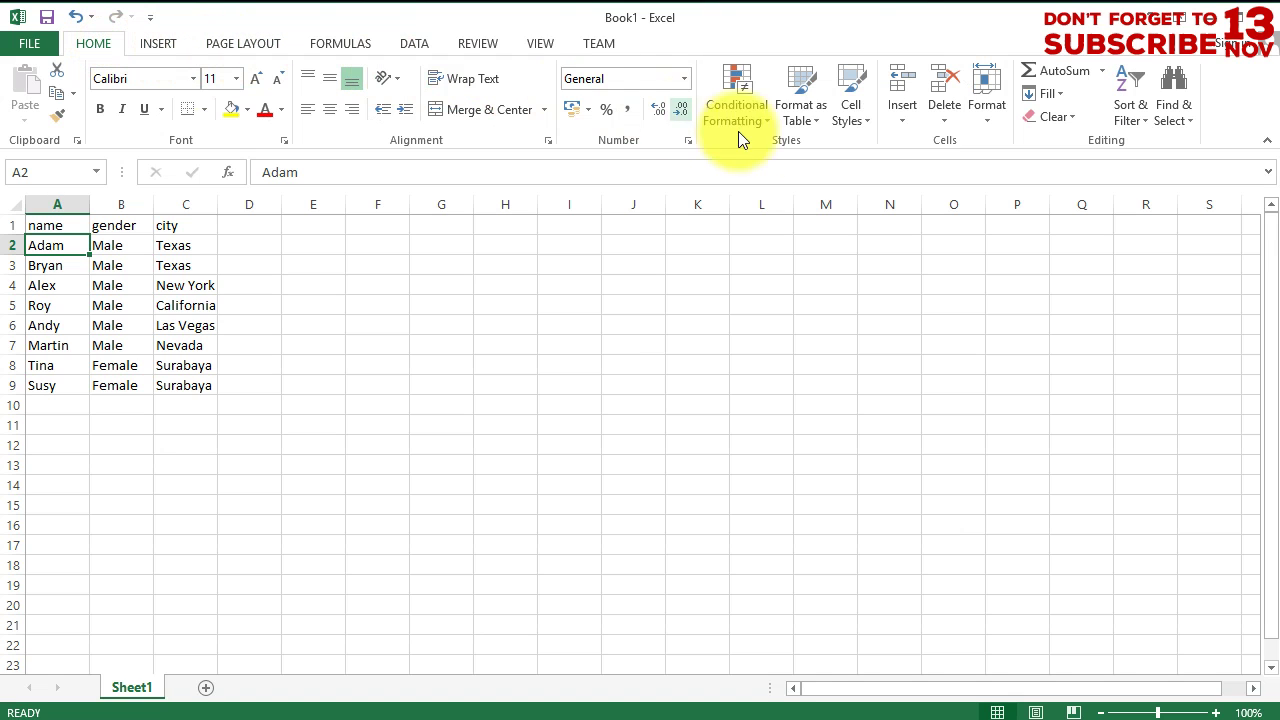
{"action": "left_click", "coordinate": [902, 112]}
{"action": "left_click", "coordinate": [918, 189]}
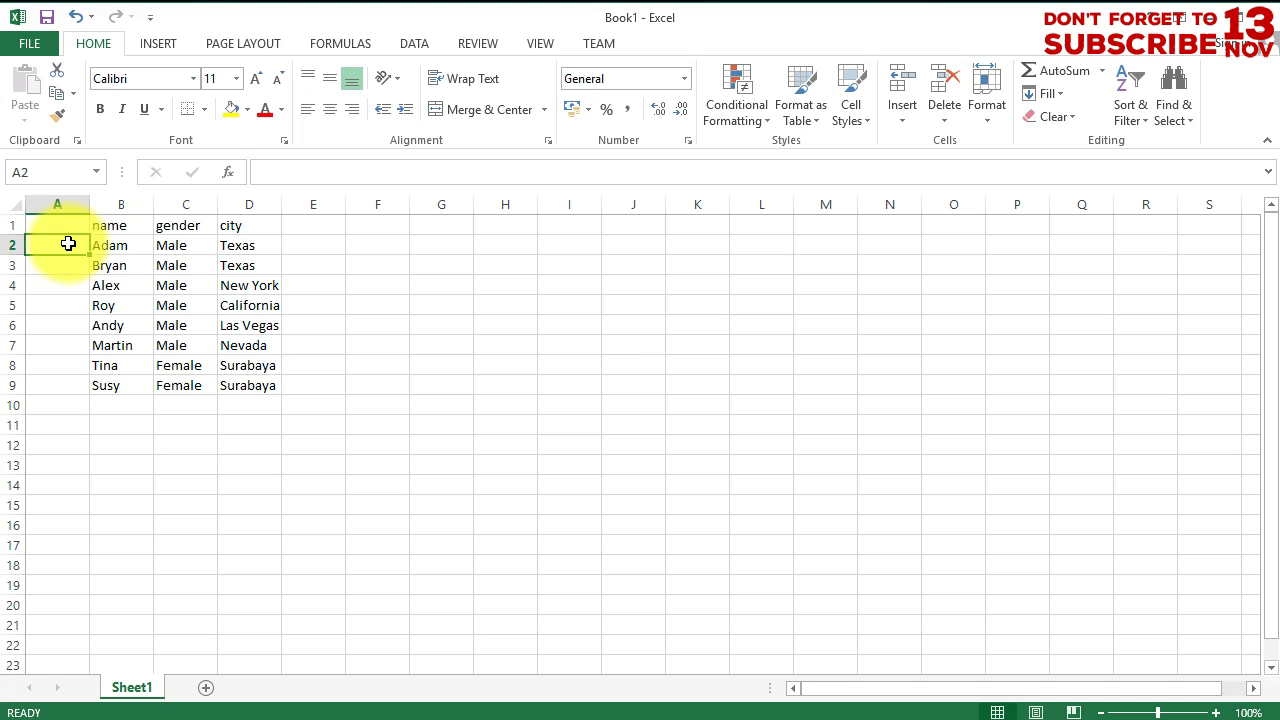
{"action": "type", "text": "INSER"}
{"action": "type", "text": " N"}
{"action": "type", "text": "NTO"}
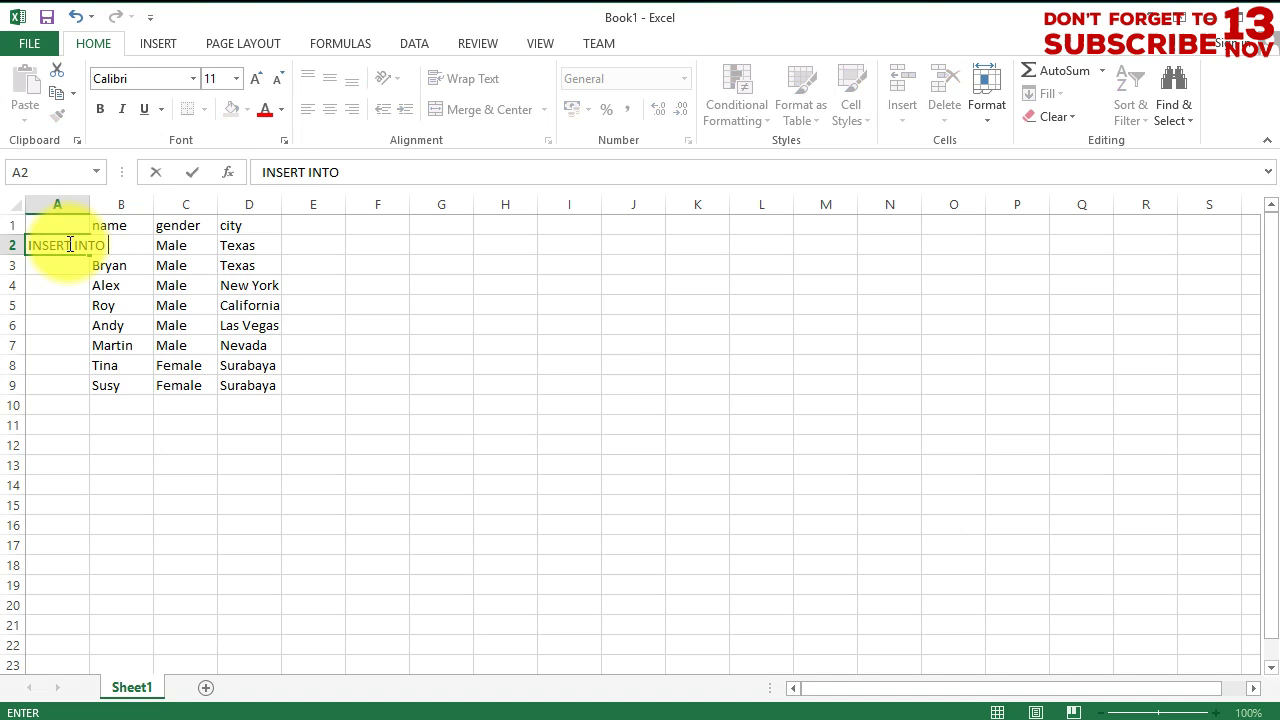
{"action": "type", "text": " mytable"}
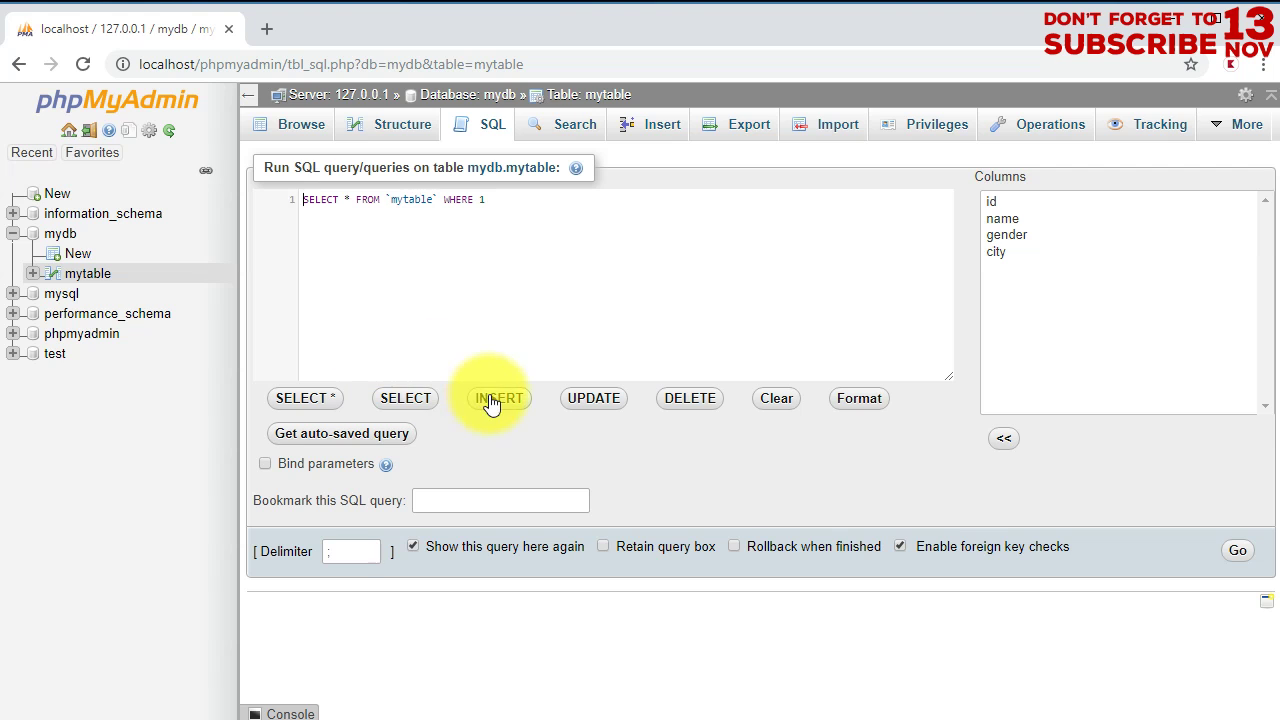
Extend A2 to 'INSERT INTO mytable (name, gender, city) VALUES (', matching phpMyAdmin's INSERT template
{"action": "left_click", "coordinate": [493, 398]}
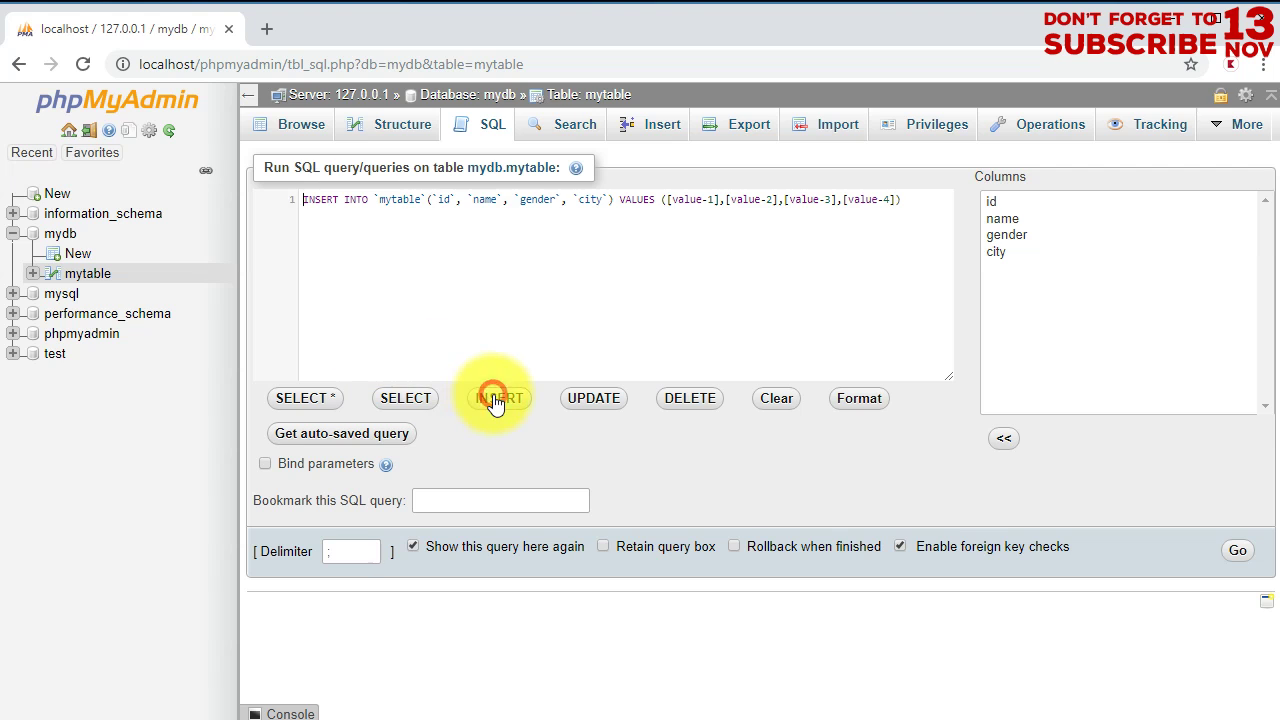
{"action": "key", "text": "alt+Tab"}
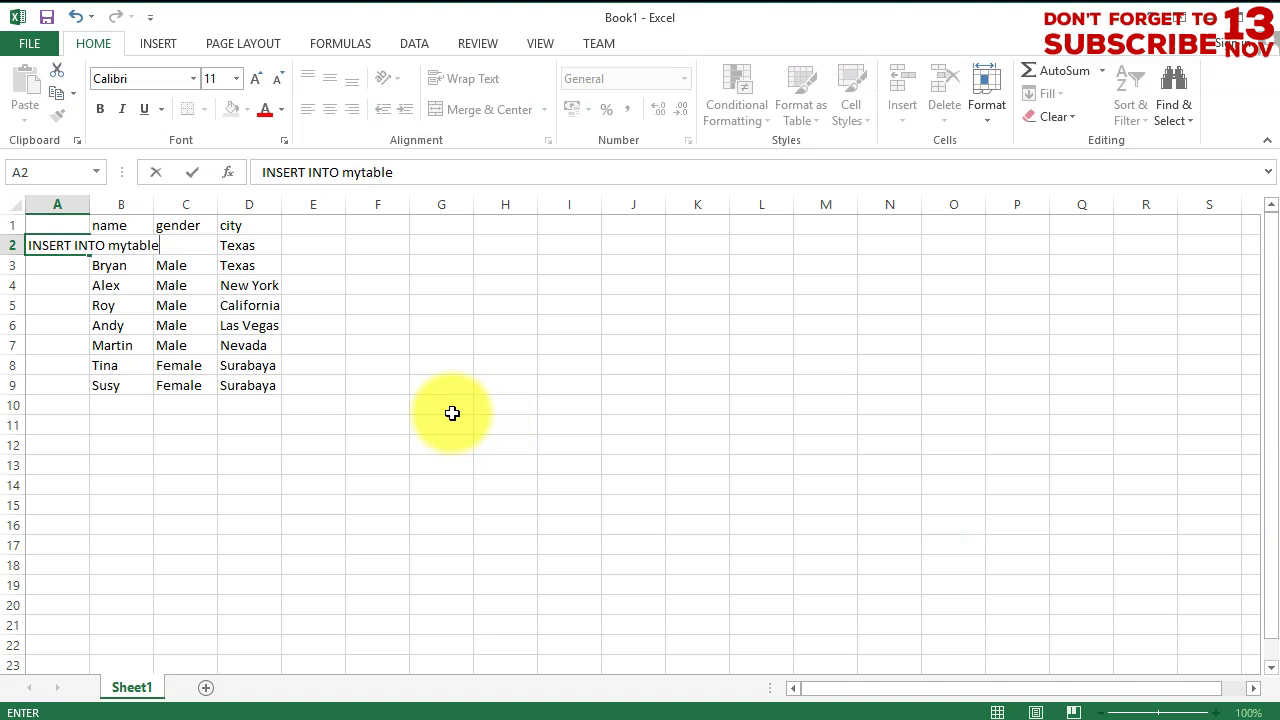
{"action": "left_click", "coordinate": [420, 177]}
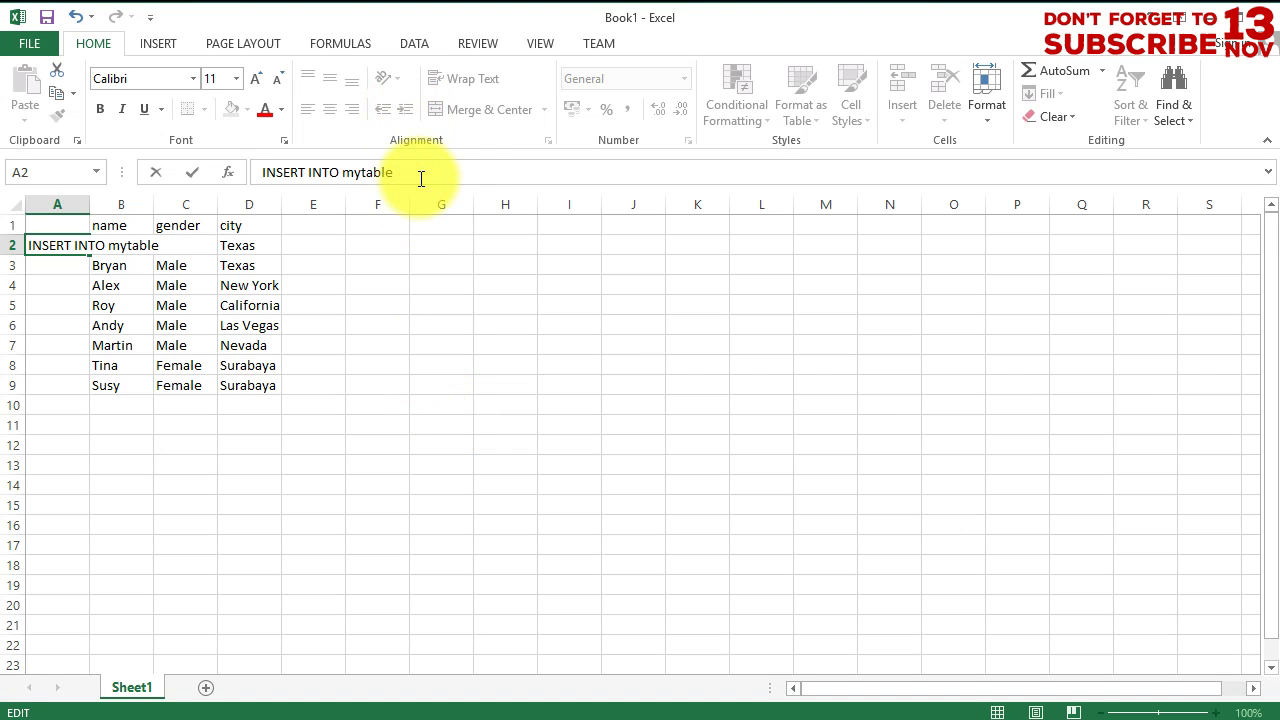
{"action": "type", "text": " (name, gender, ci"}
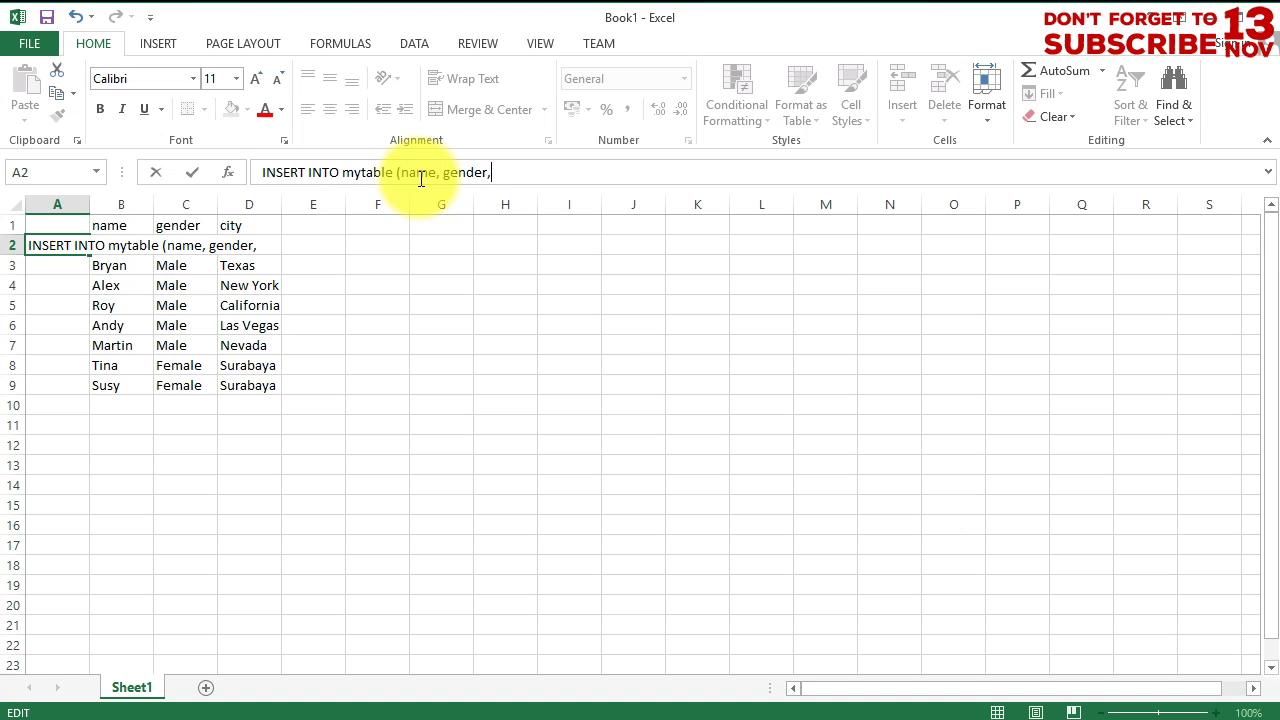
{"action": "type", "text": "ty"}
{"action": "key", "text": "alt+Tab"}
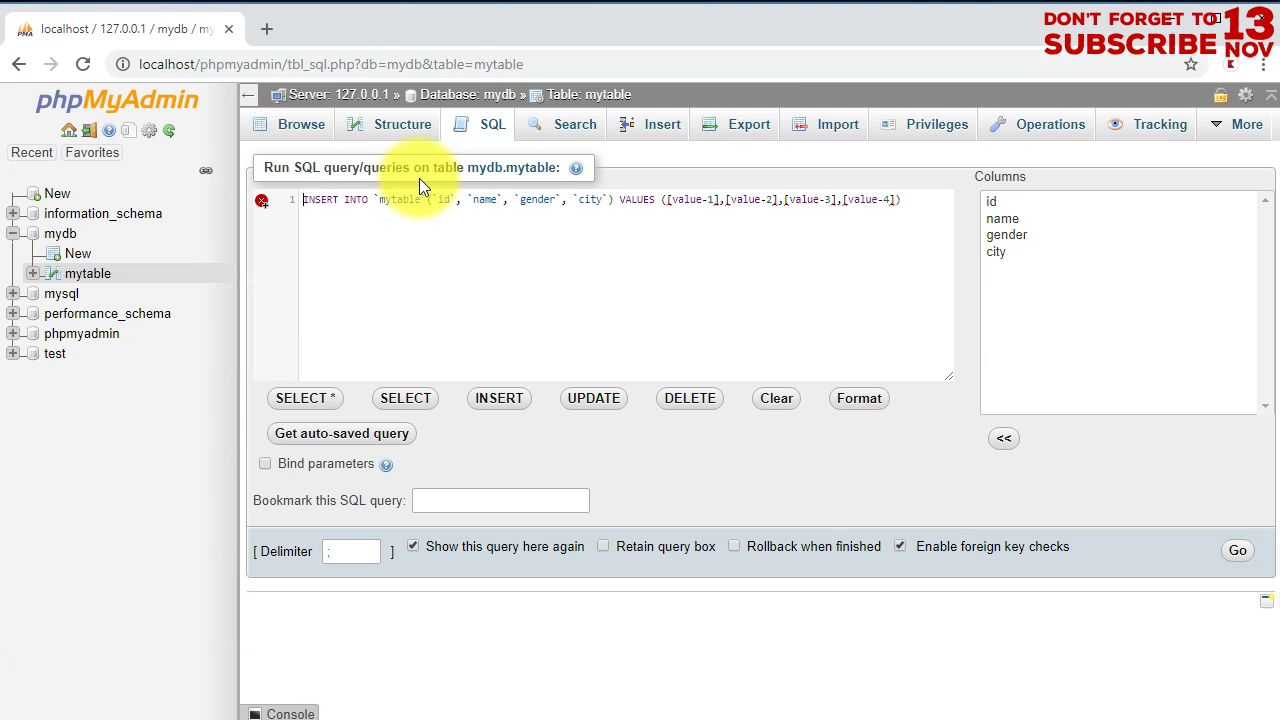
{"action": "key", "text": "alt+Tab"}
{"action": "type", "text": "V"}
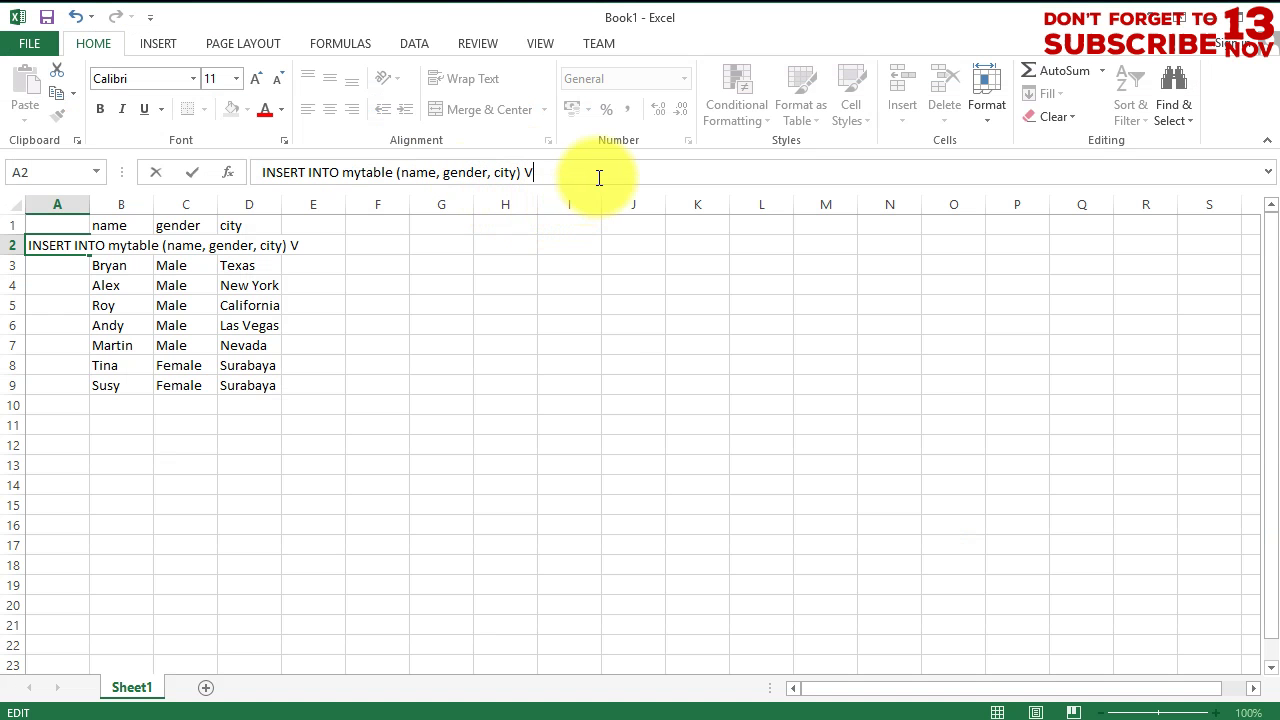
{"action": "type", "text": "ALUES ("}
{"action": "key", "text": "alt+Tab"}
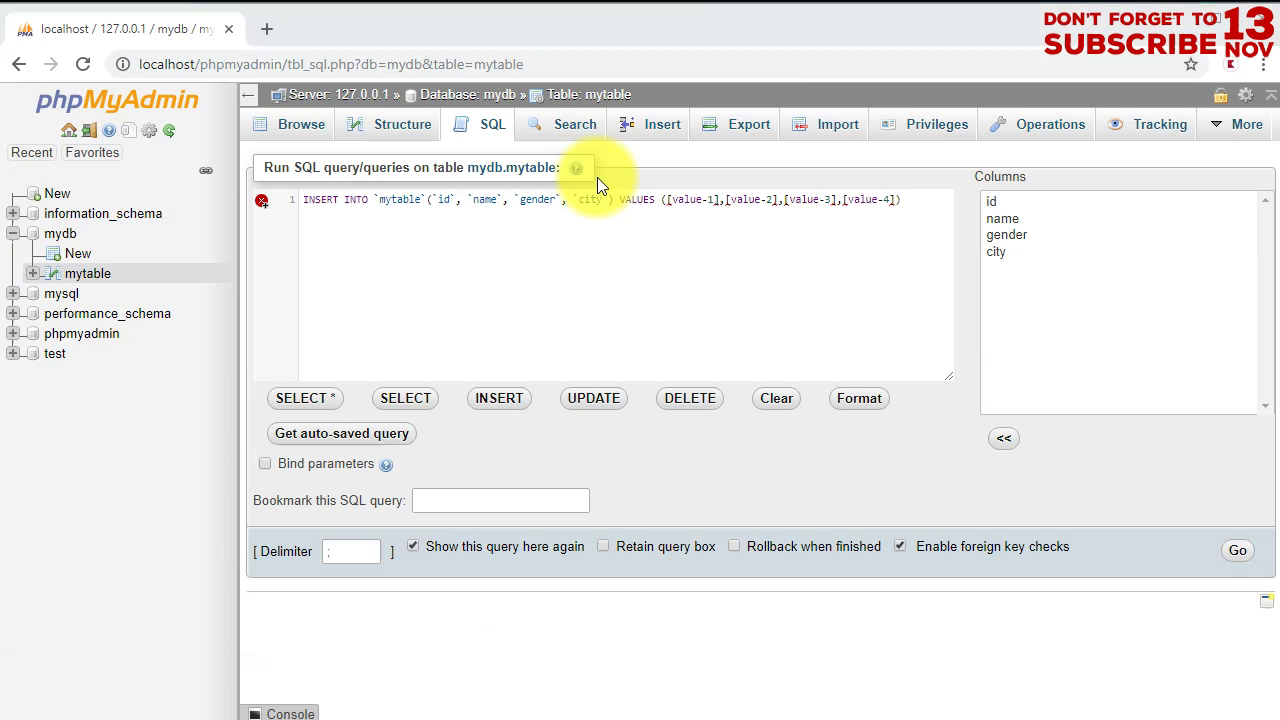
{"action": "key", "text": "alt+Tab"}
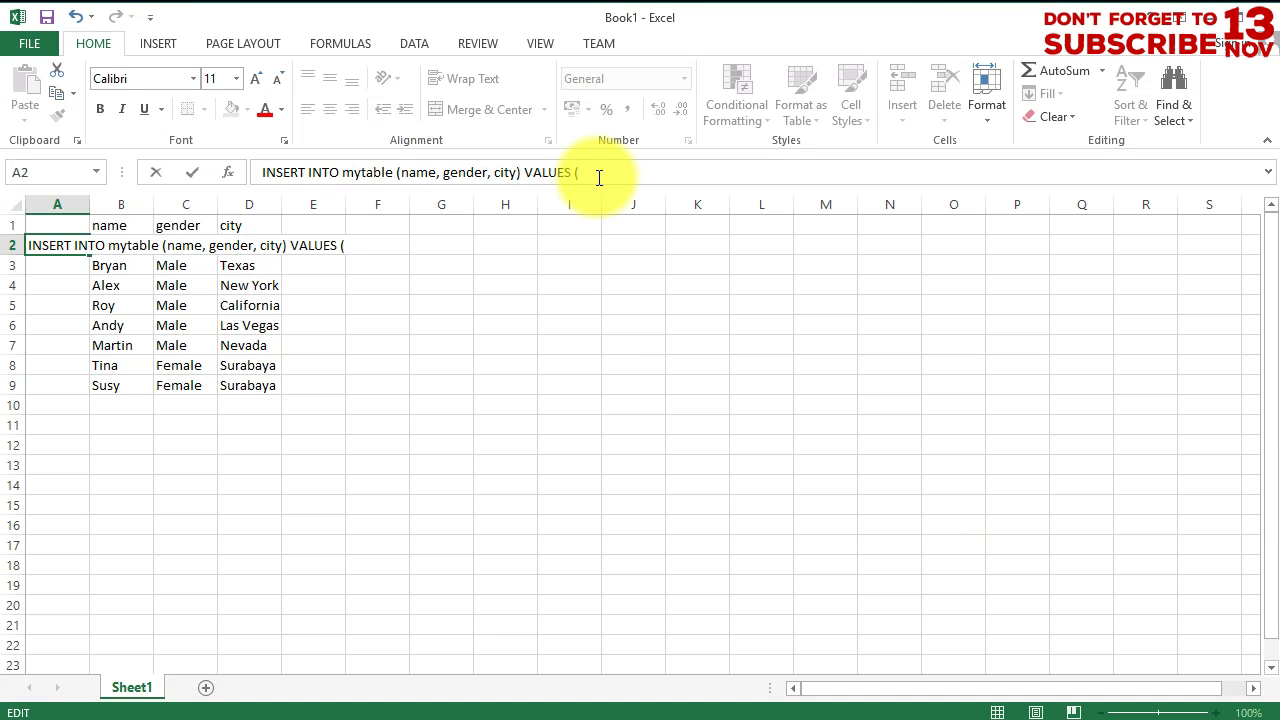
Insert an empty column C between name and gender and copy the "," separator text
{"action": "left_click", "coordinate": [172, 285]}
{"action": "left_click", "coordinate": [172, 244]}
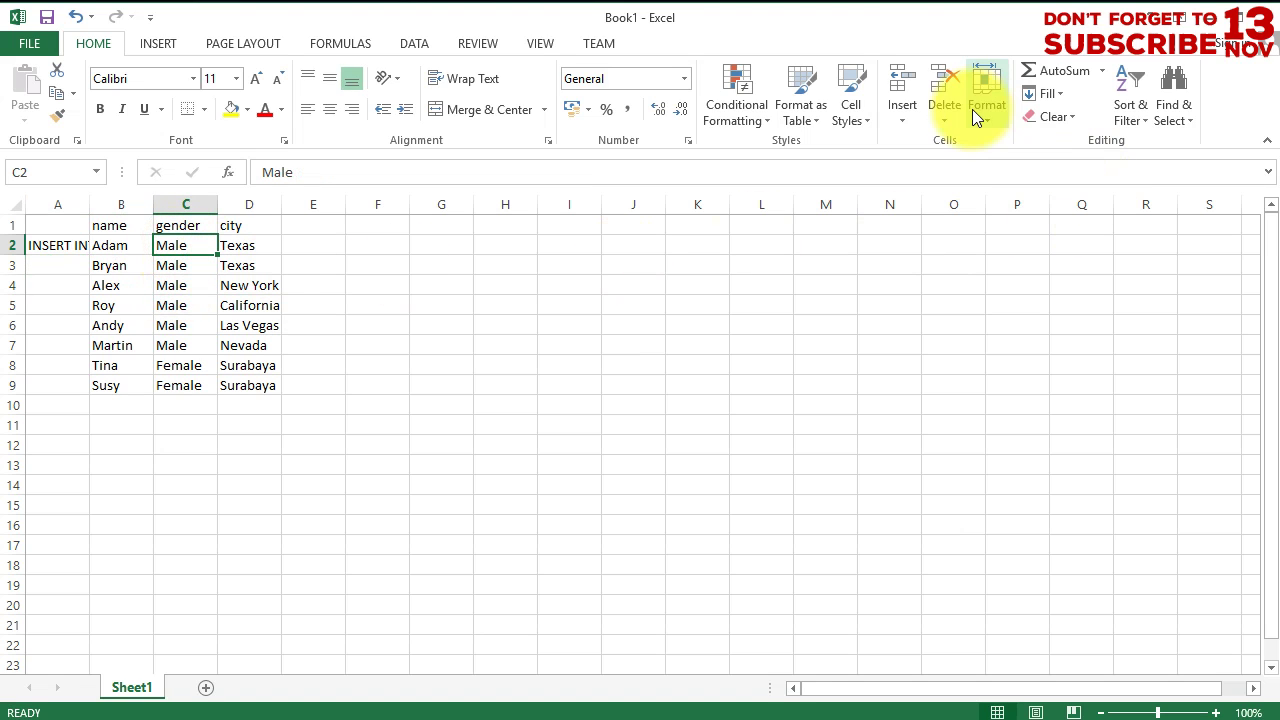
{"action": "left_click", "coordinate": [904, 113]}
{"action": "left_click", "coordinate": [921, 190]}
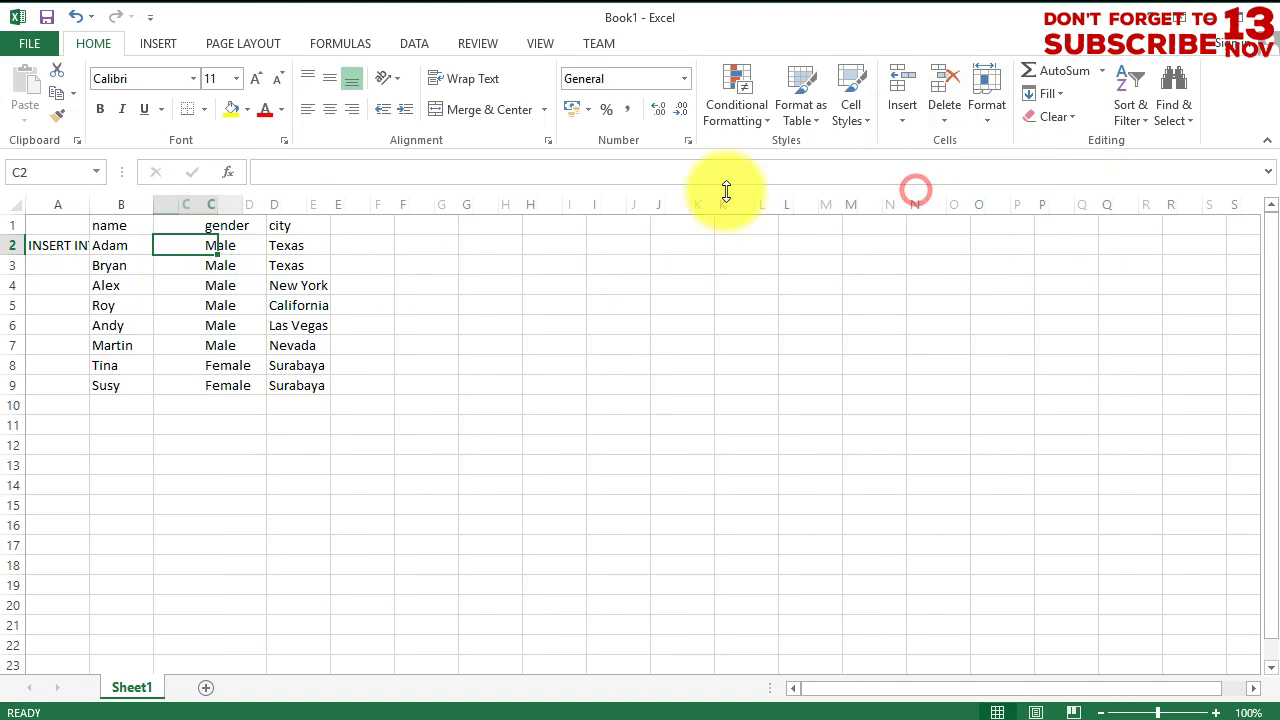
{"action": "left_click", "coordinate": [52, 245]}
{"action": "left_click", "coordinate": [177, 246]}
{"action": "left_click", "coordinate": [483, 177]}
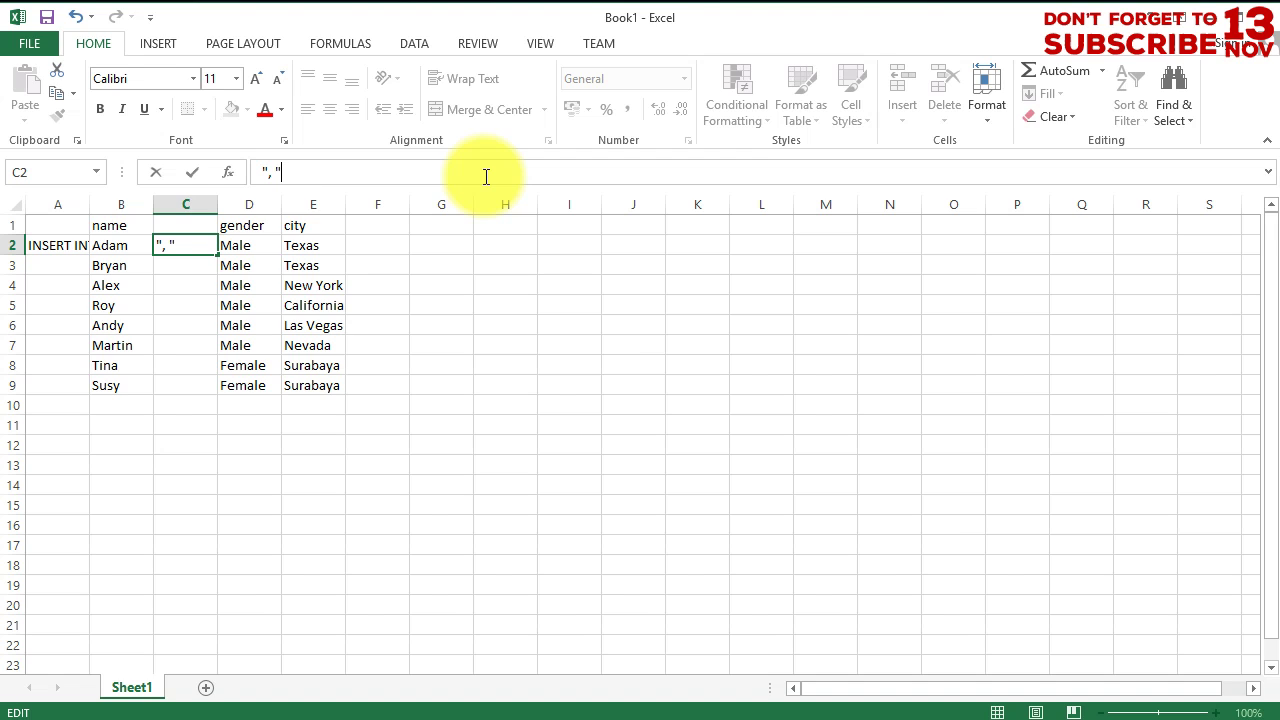
{"action": "left_click_drag", "start_coordinate": [281, 171], "coordinate": [267, 180]}
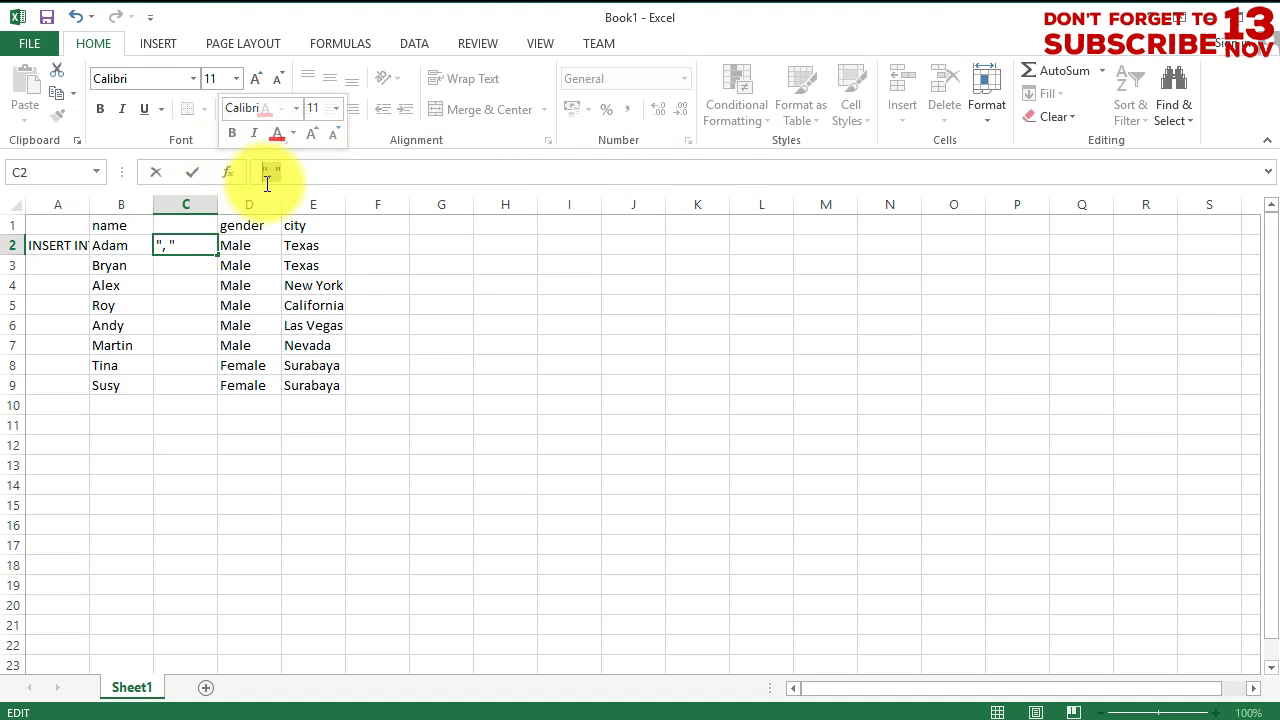
{"action": "right_click", "coordinate": [267, 183]}
{"action": "left_click", "coordinate": [313, 213]}
{"action": "left_click", "coordinate": [247, 246]}
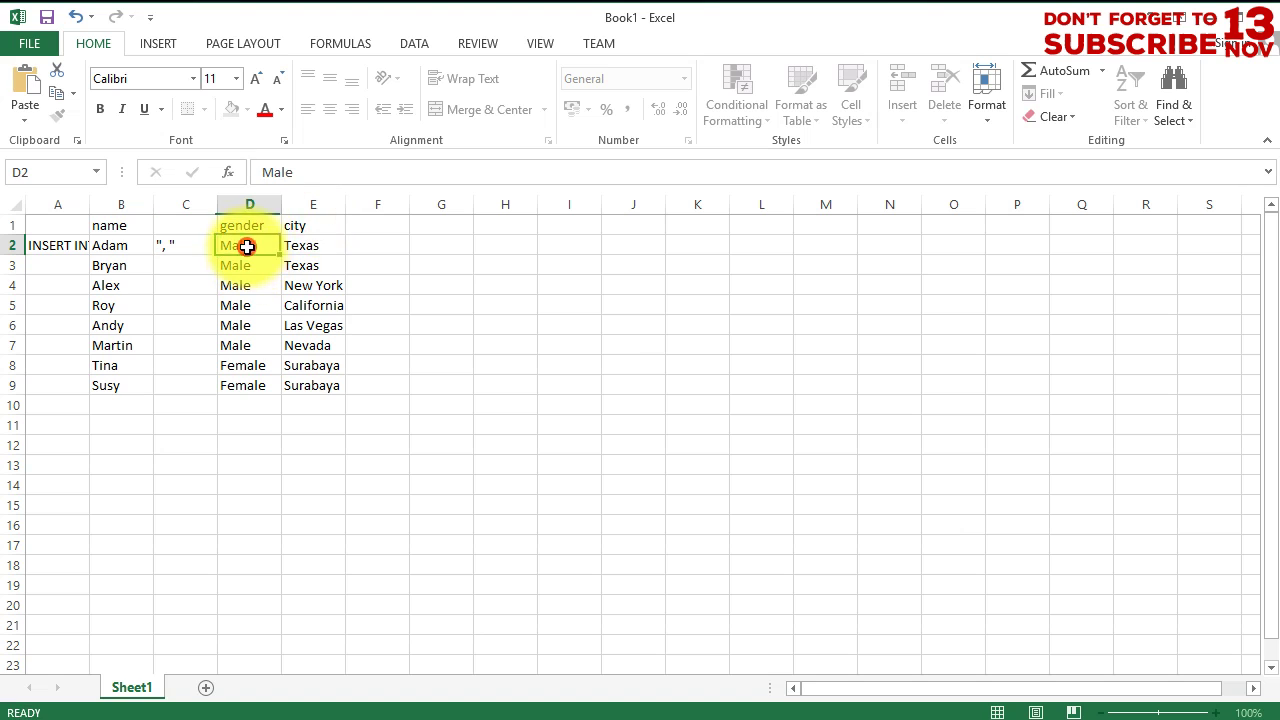
Insert a new column between gender and city and paste "," into E2
{"action": "left_click", "coordinate": [318, 245]}
{"action": "left_click", "coordinate": [902, 120]}
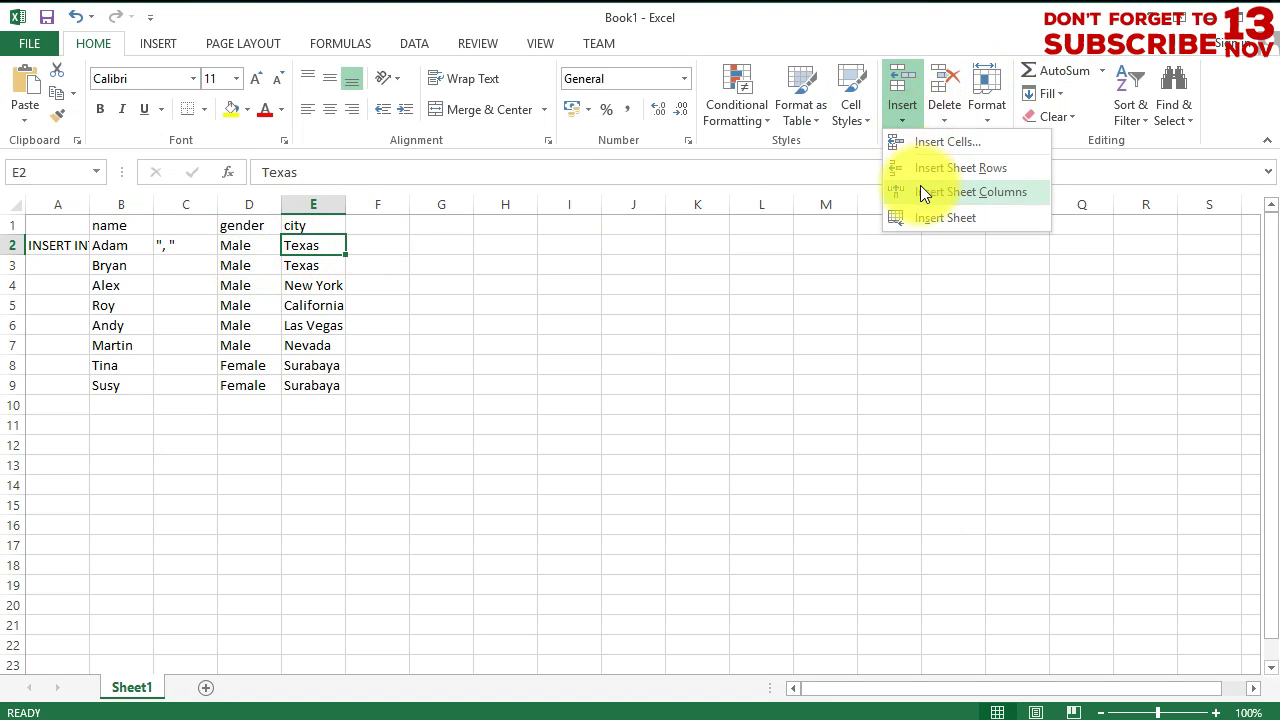
{"action": "left_click", "coordinate": [920, 191]}
{"action": "right_click", "coordinate": [372, 172]}
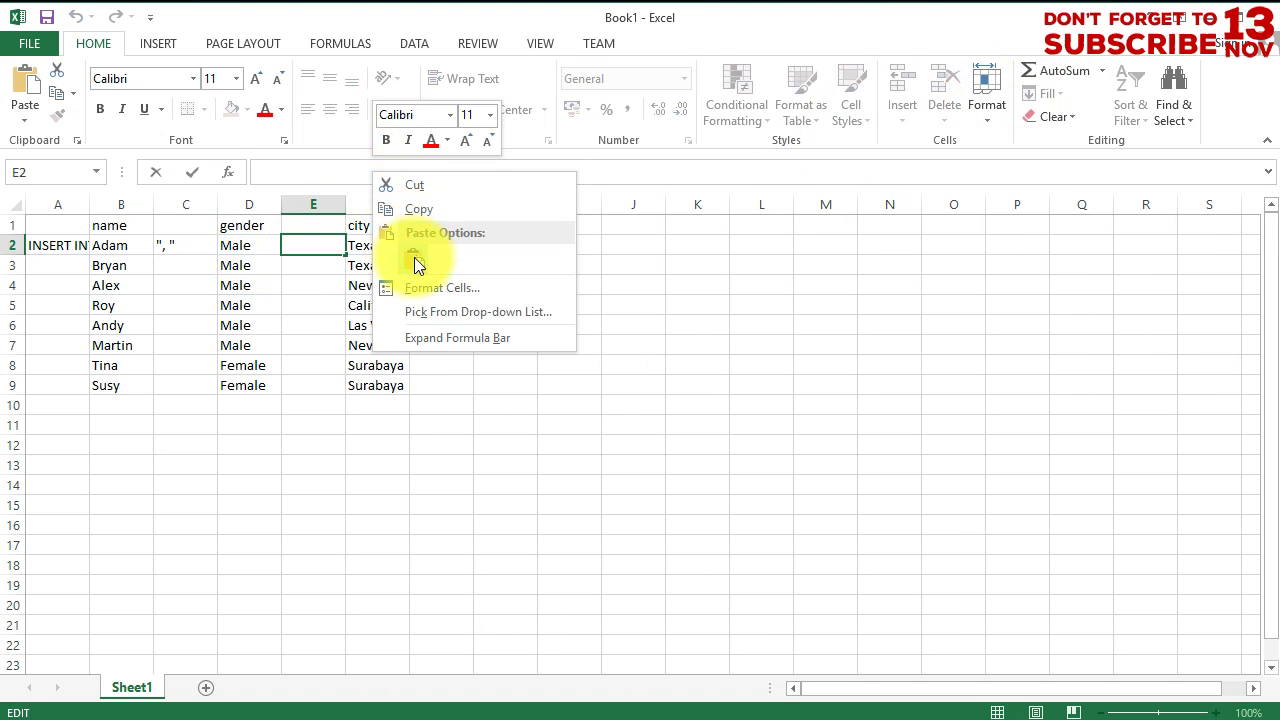
{"action": "left_click", "coordinate": [414, 258]}
Close row 2 with "); in G2, then select the INSERT INTO prefix in A2
{"action": "left_click", "coordinate": [420, 243]}
{"action": "left_click", "coordinate": [425, 174]}
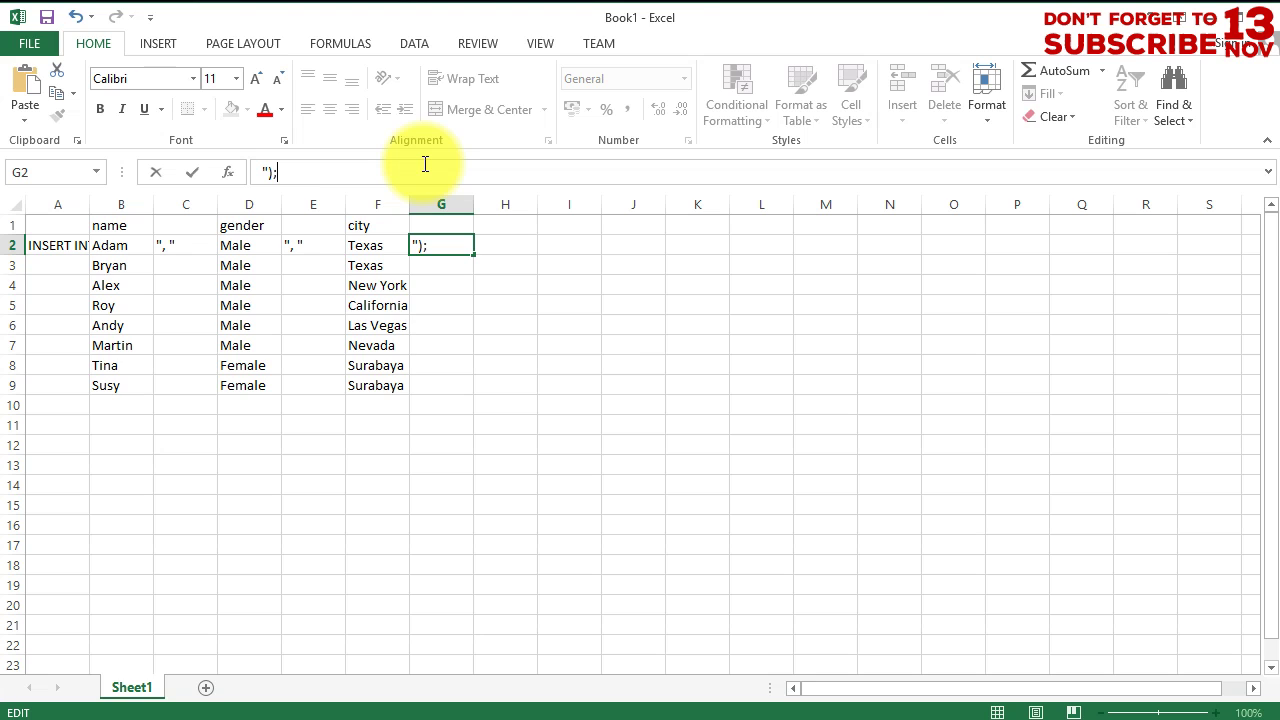
{"action": "left_click", "coordinate": [67, 254]}
{"action": "right_click", "coordinate": [52, 250]}
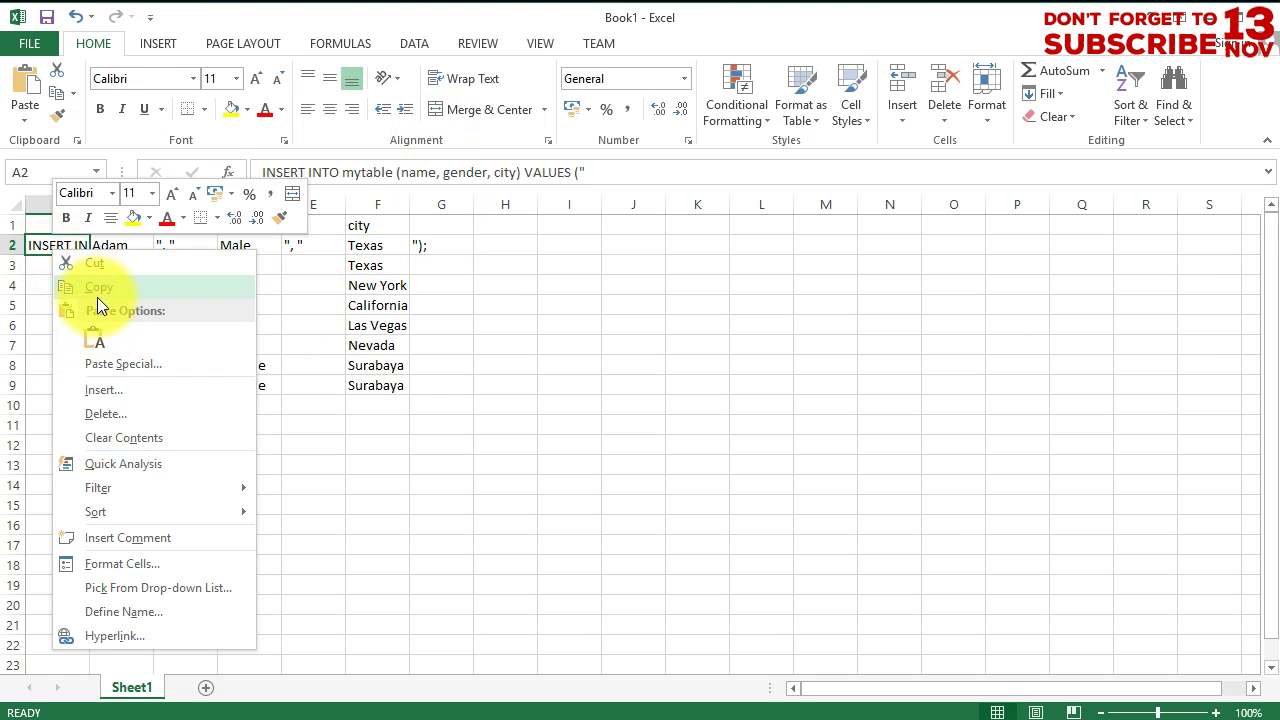
Copy the INSERT INTO prefix from A2 into A3:A9
{"action": "left_click", "coordinate": [97, 290]}
{"action": "left_click_drag", "start_coordinate": [60, 265], "coordinate": [68, 389]}
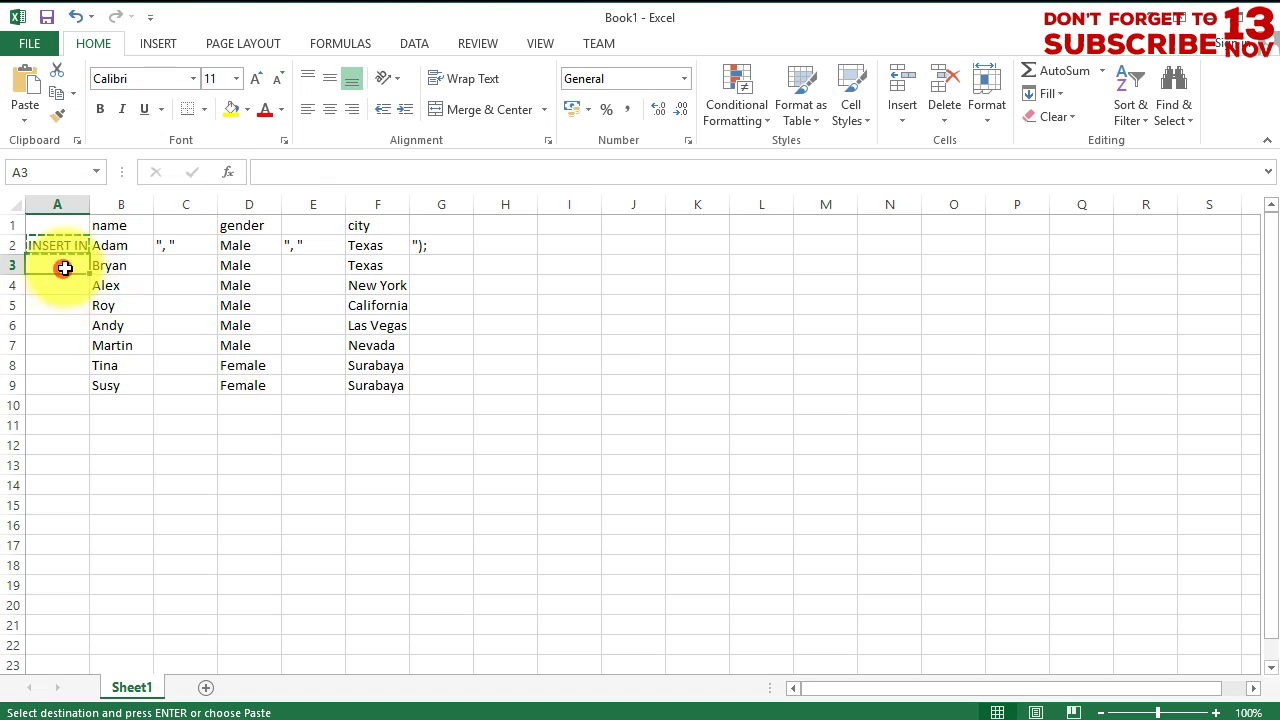
{"action": "right_click", "coordinate": [68, 389]}
{"action": "left_click", "coordinate": [80, 475]}
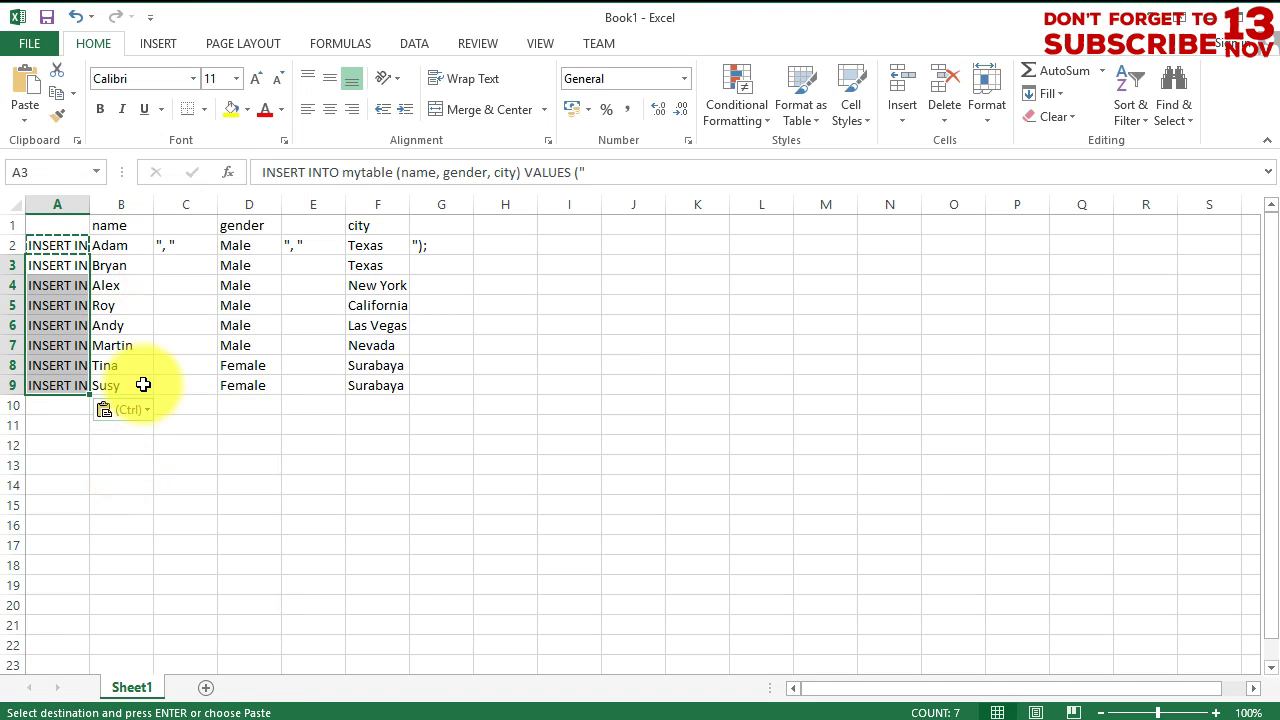
Copy the "," separator from C2 into C3:C9 and E3:E9
{"action": "left_click", "coordinate": [175, 245]}
{"action": "right_click", "coordinate": [175, 245]}
{"action": "left_click", "coordinate": [185, 272]}
{"action": "left_click_drag", "start_coordinate": [177, 268], "coordinate": [172, 388]}
{"action": "right_click", "coordinate": [171, 388]}
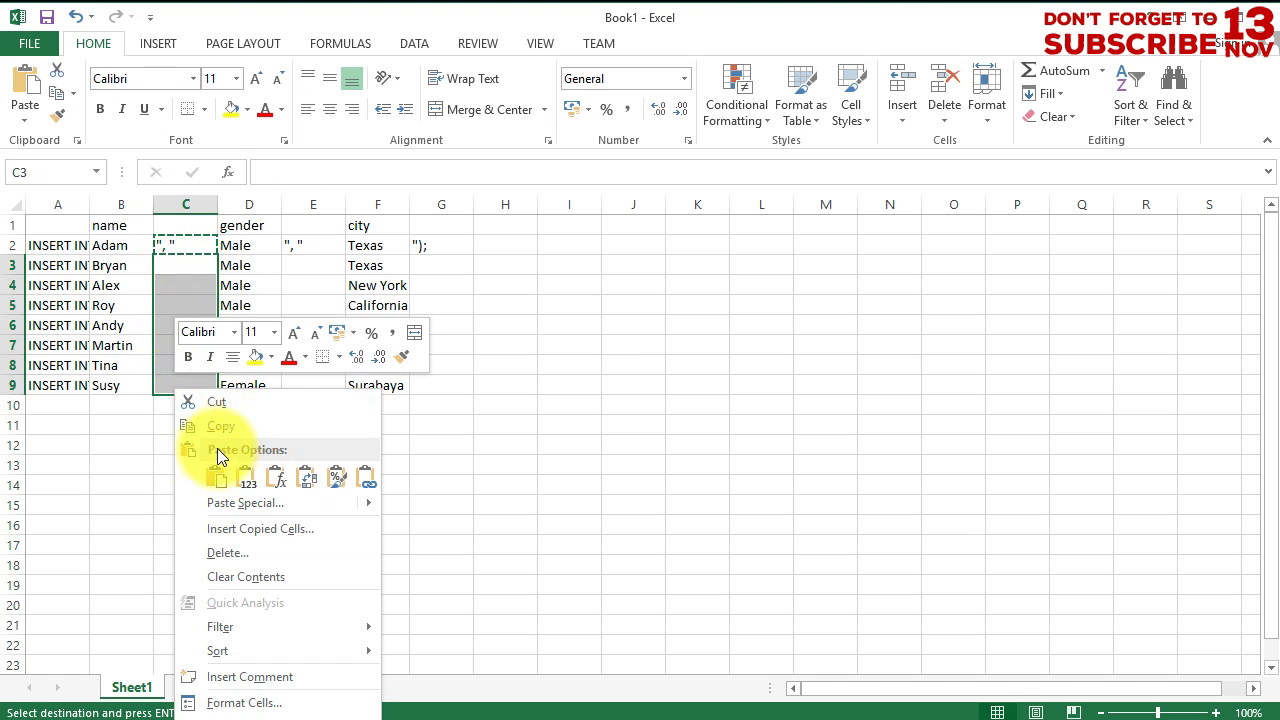
{"action": "left_click", "coordinate": [216, 478]}
{"action": "left_click_drag", "start_coordinate": [305, 262], "coordinate": [306, 386]}
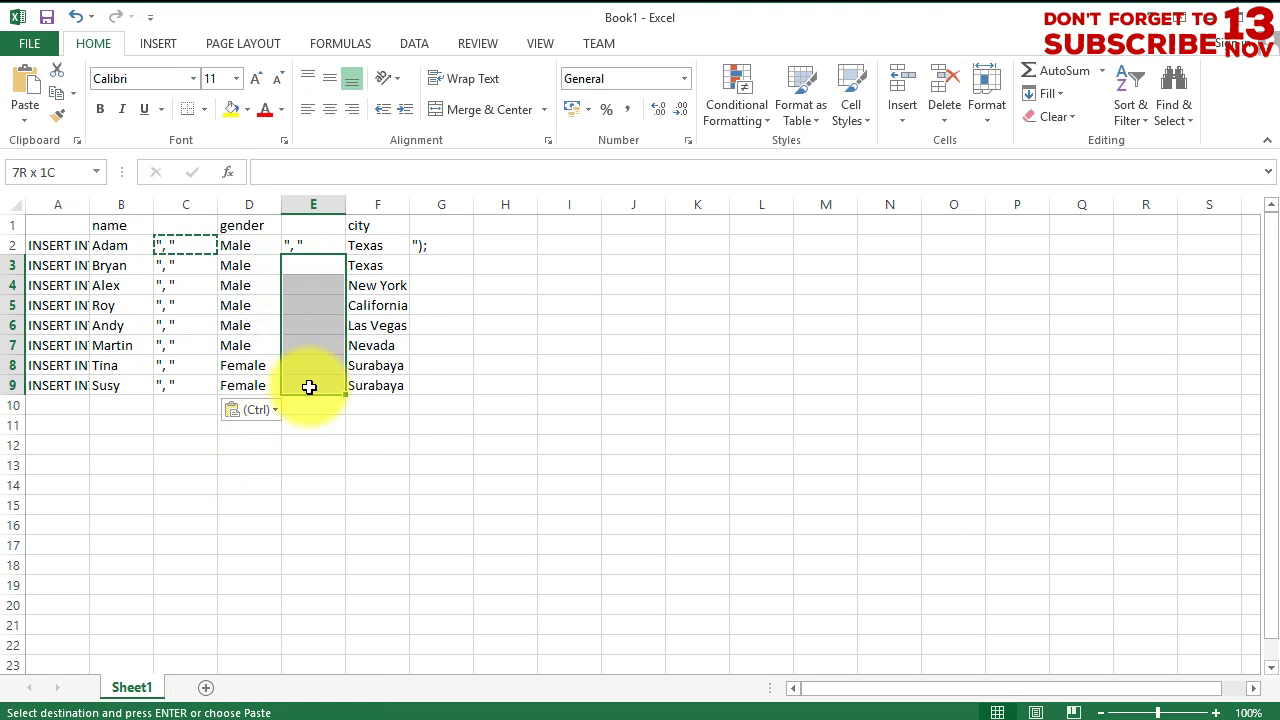
{"action": "right_click", "coordinate": [306, 386]}
{"action": "left_click", "coordinate": [353, 478]}
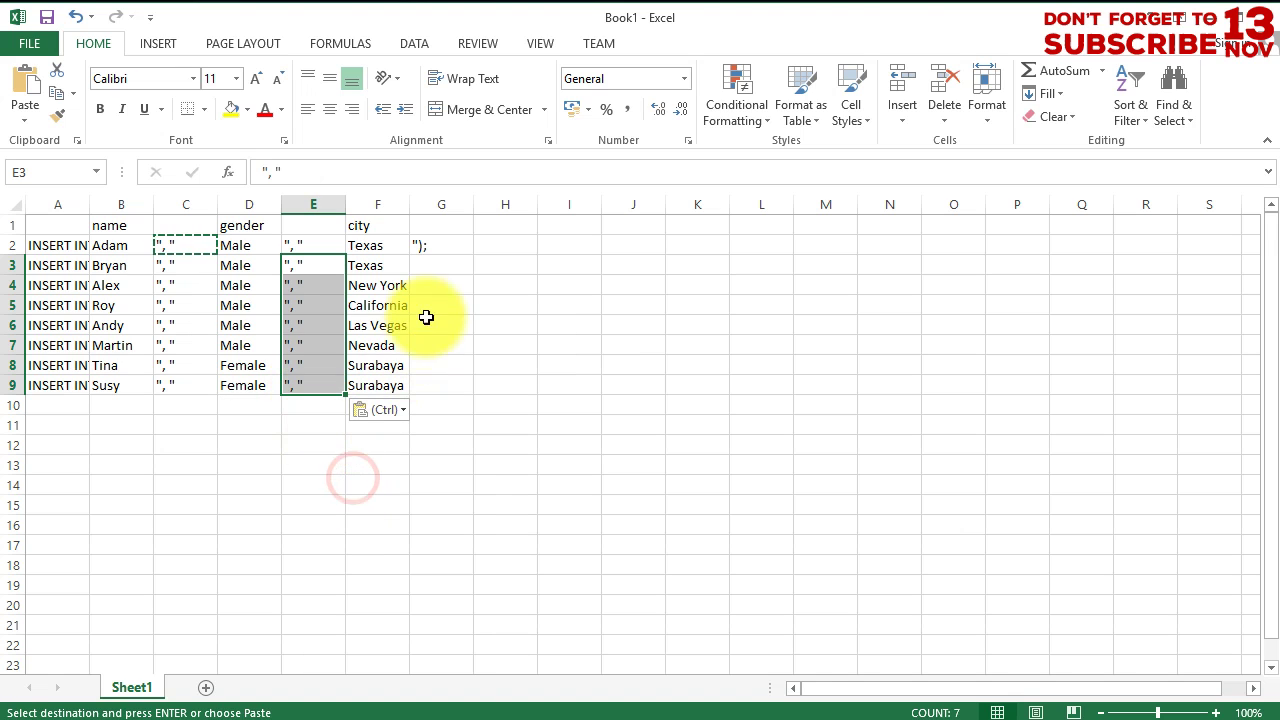
Copy the closing "); from G2 into G3:G9
{"action": "left_click", "coordinate": [430, 248]}
{"action": "right_click", "coordinate": [437, 249]}
{"action": "left_click", "coordinate": [478, 286]}
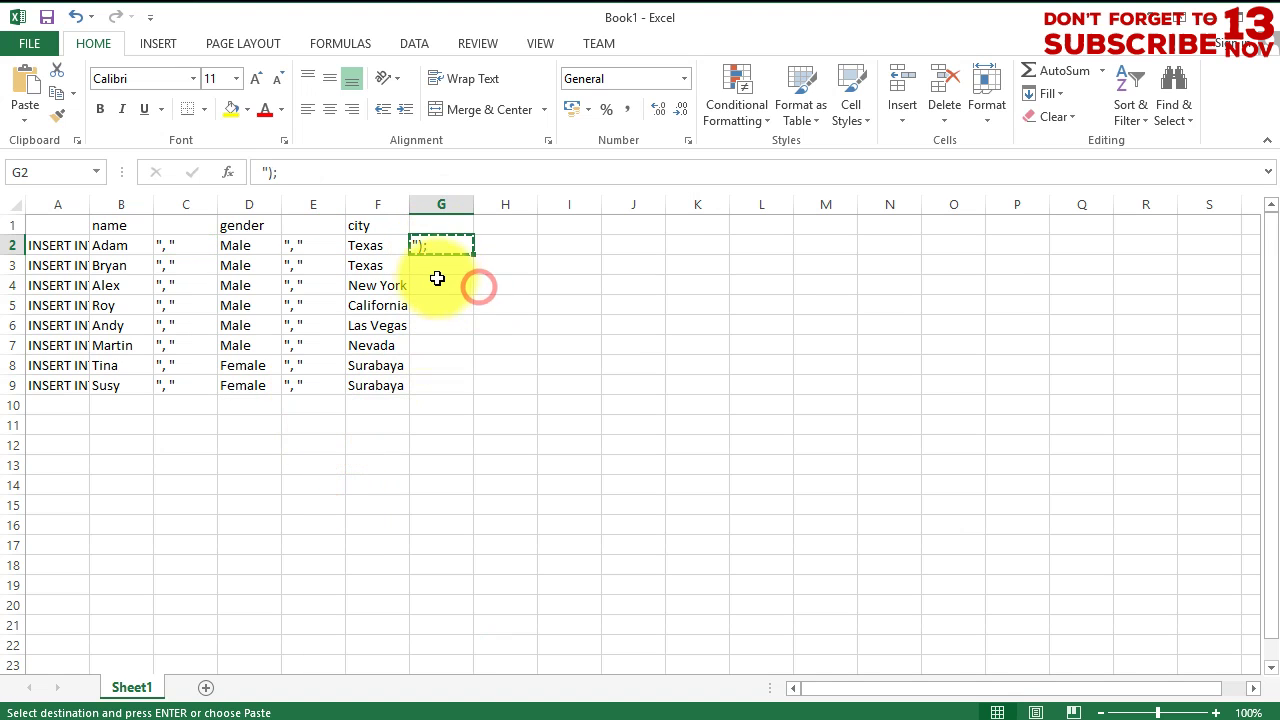
{"action": "left_click_drag", "start_coordinate": [428, 264], "coordinate": [443, 387]}
{"action": "right_click", "coordinate": [443, 388]}
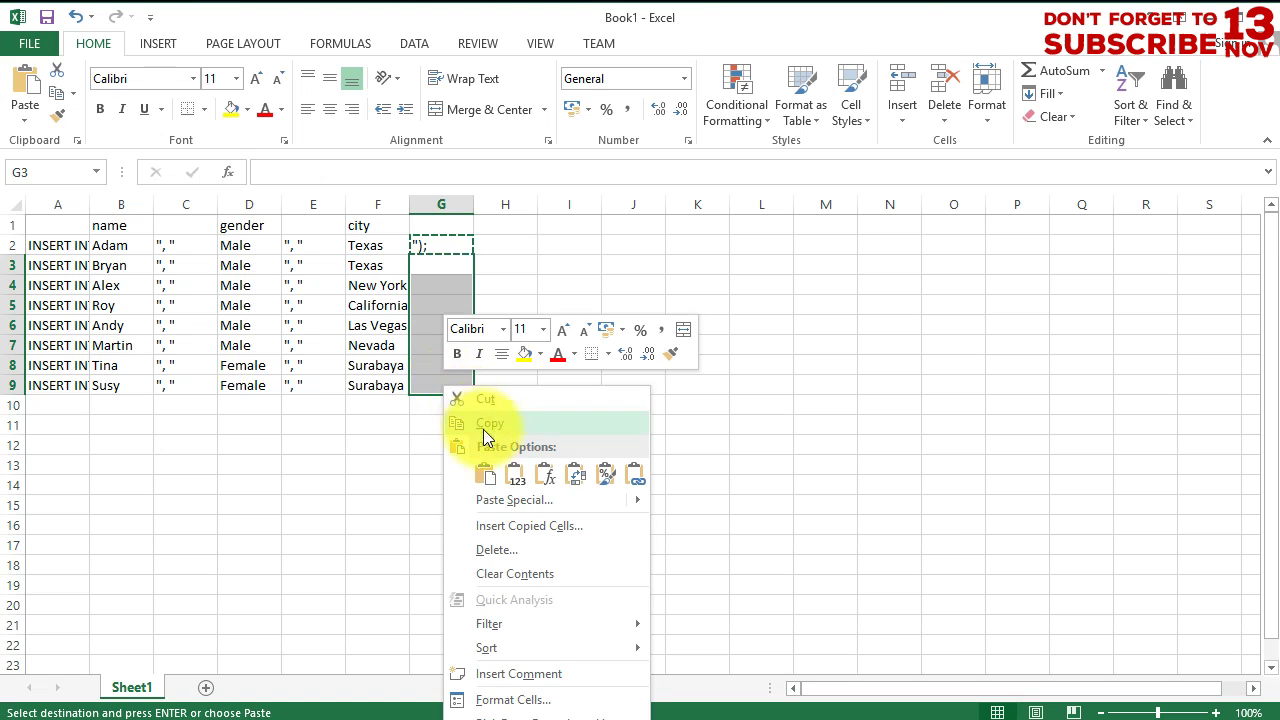
{"action": "left_click", "coordinate": [484, 474]}
{"action": "left_click", "coordinate": [371, 449]}
Copy the complete statement block A2:G9 for use in Notepad++
{"action": "left_click_drag", "start_coordinate": [50, 246], "coordinate": [423, 388]}
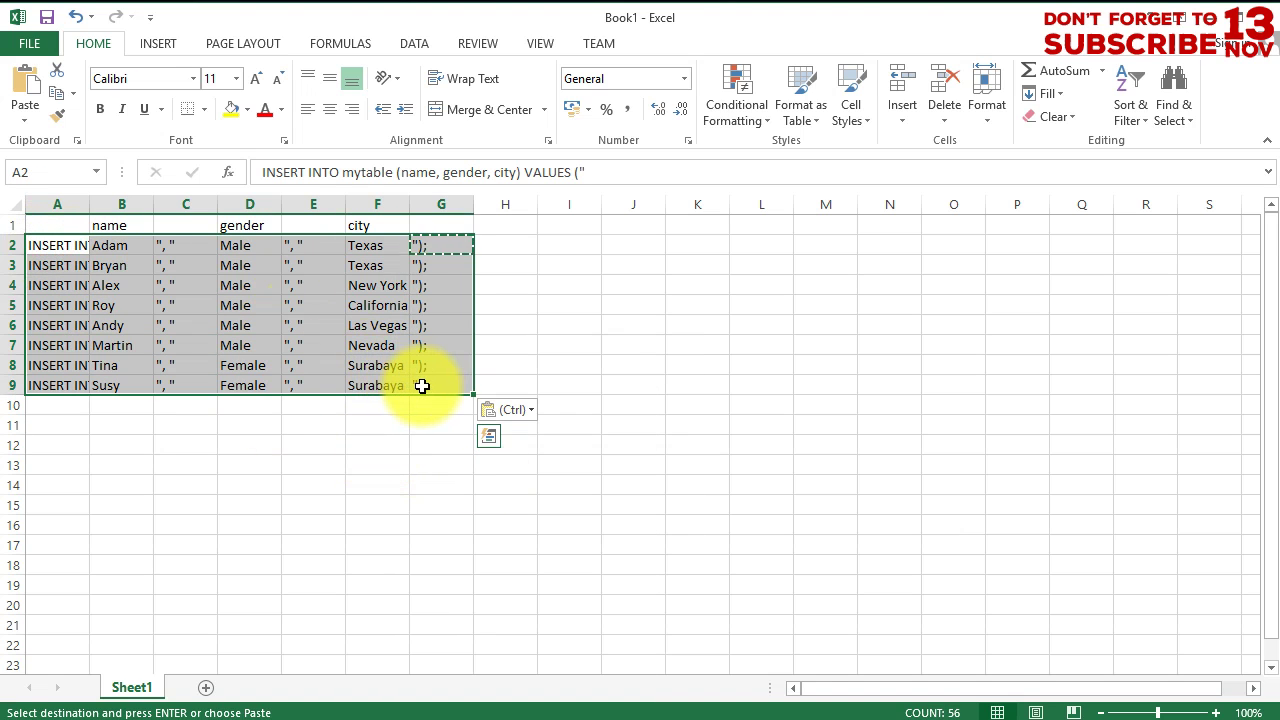
{"action": "right_click", "coordinate": [444, 381]}
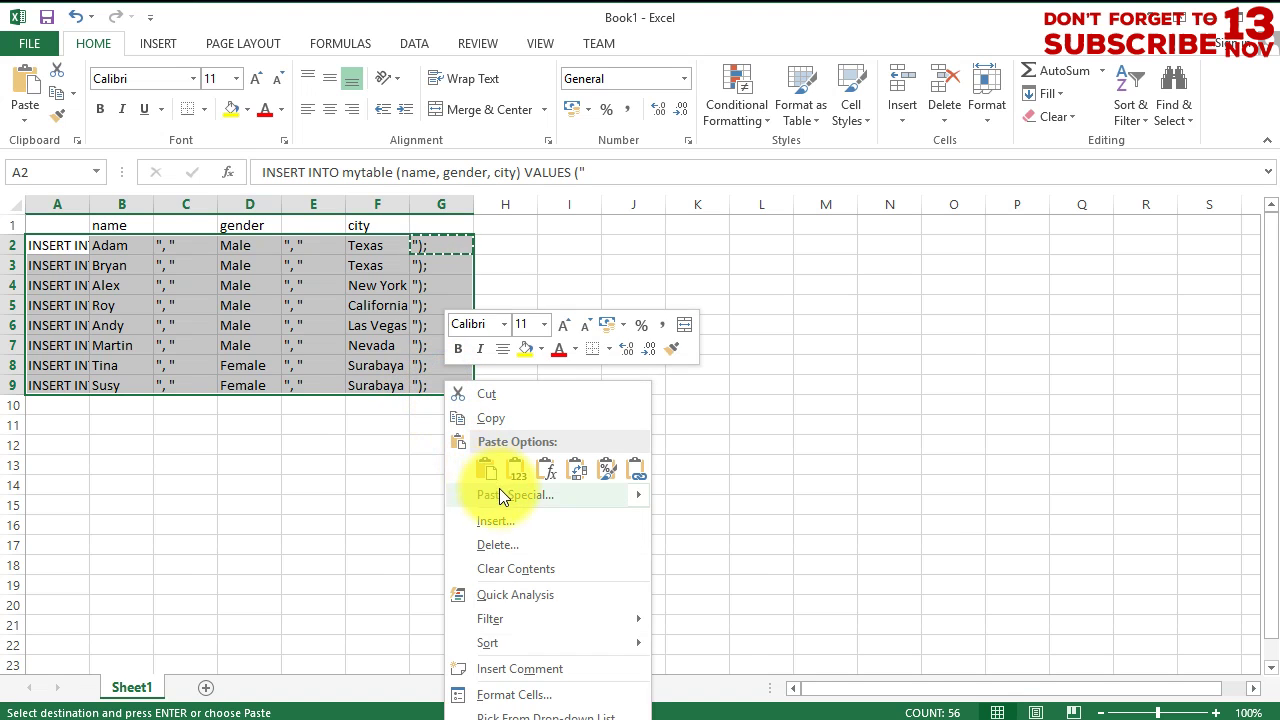
{"action": "left_click", "coordinate": [487, 418]}
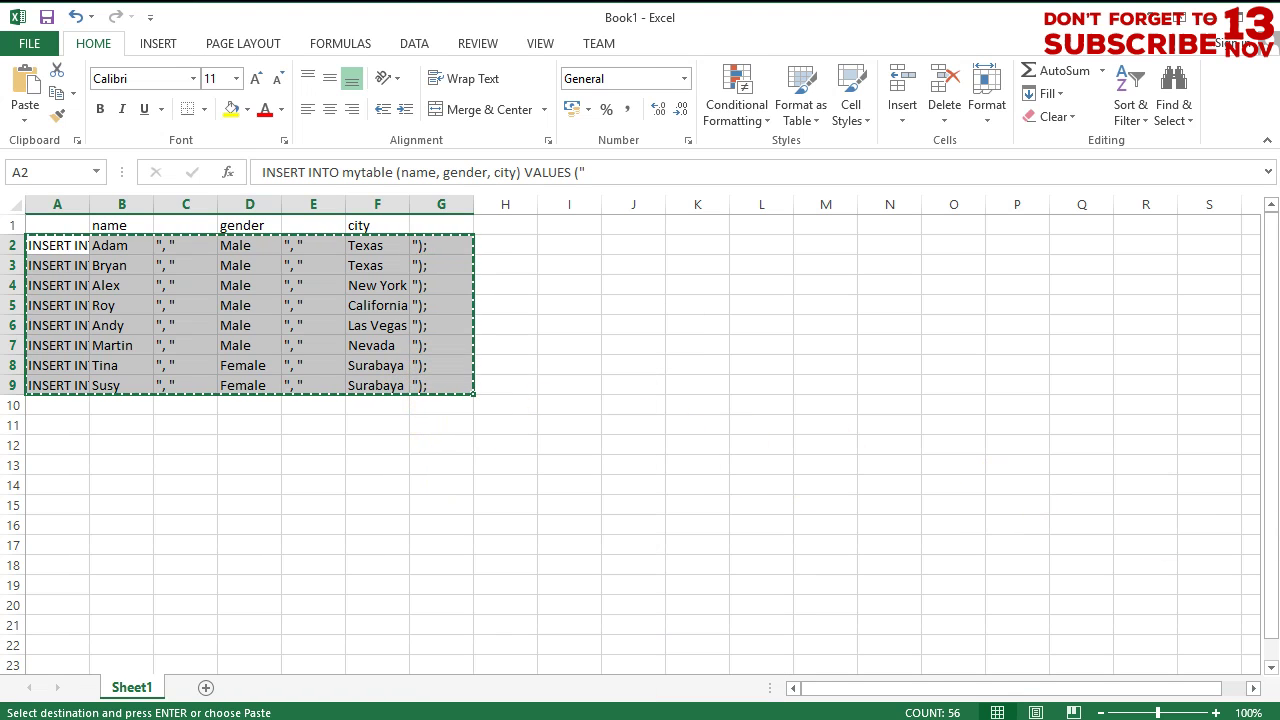
{"action": "key", "text": "alt+Tab"}
Paste the eight statements and replace every space with nothing to strip padding
{"action": "right_click", "coordinate": [98, 135]}
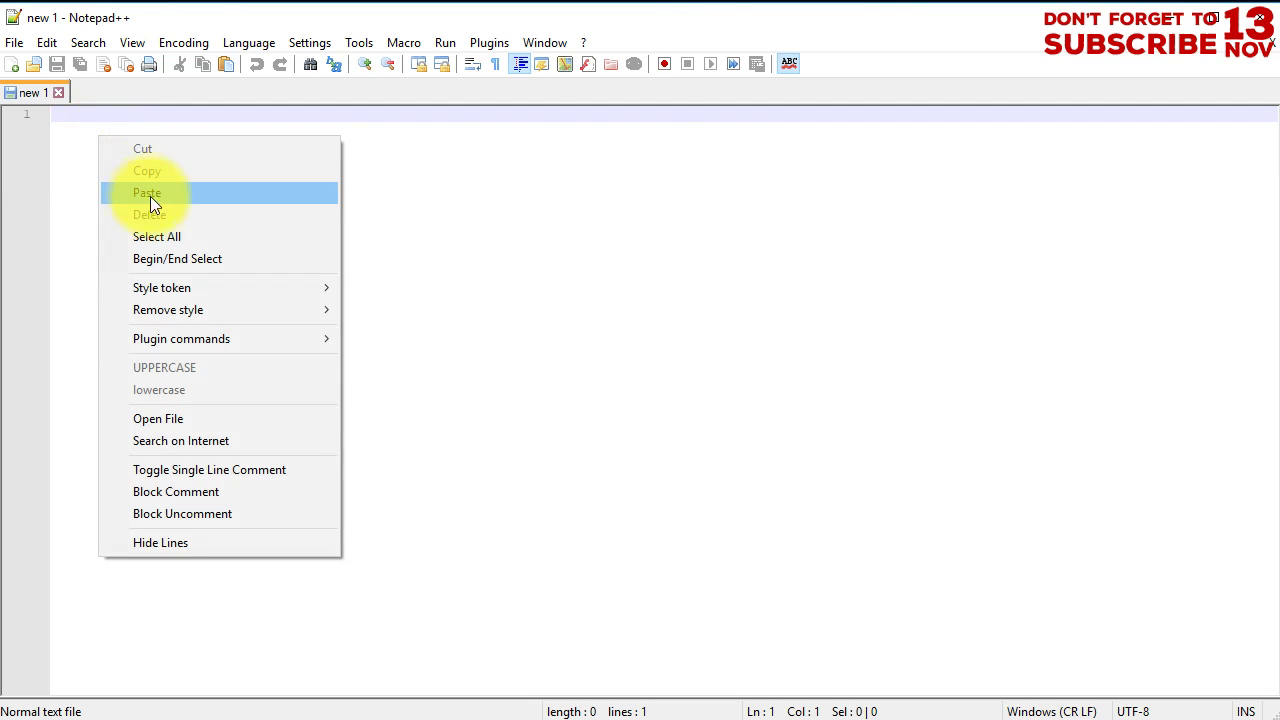
{"action": "left_click", "coordinate": [148, 194]}
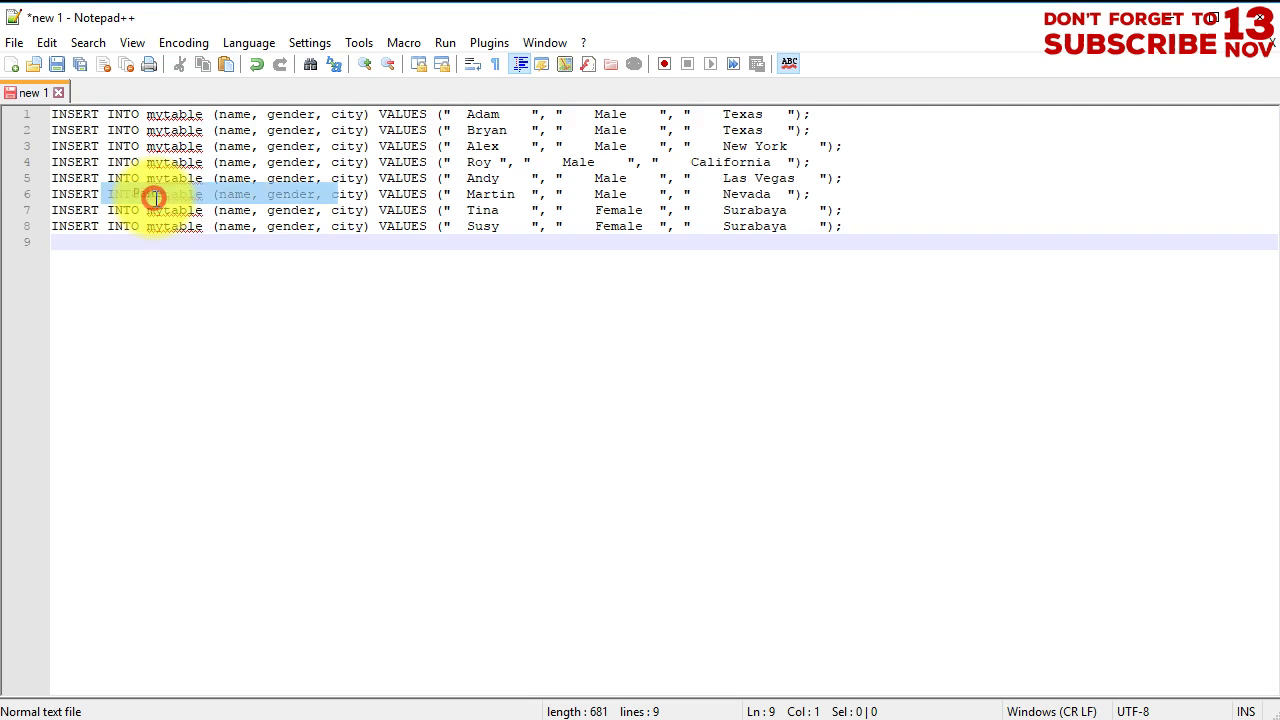
{"action": "double_click", "coordinate": [458, 117]}
{"action": "key", "text": "ctrl+f"}
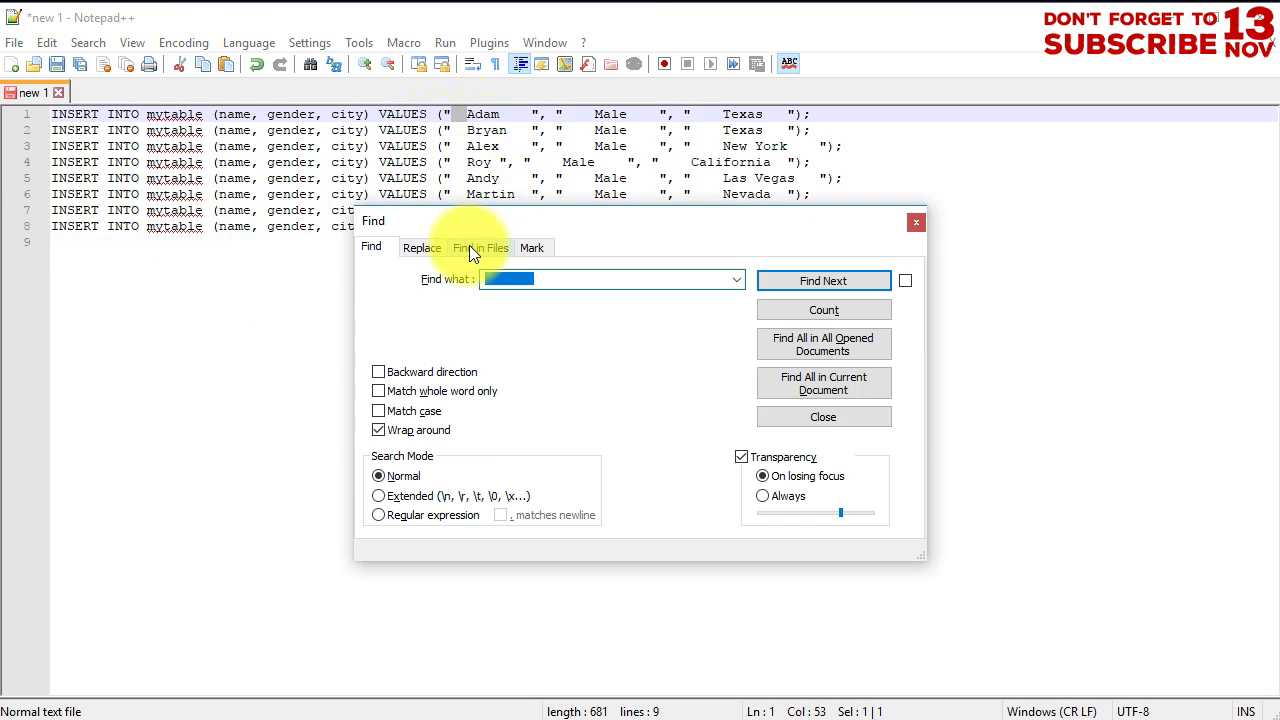
{"action": "left_click", "coordinate": [469, 247]}
{"action": "left_click", "coordinate": [431, 247]}
{"action": "left_click", "coordinate": [599, 312]}
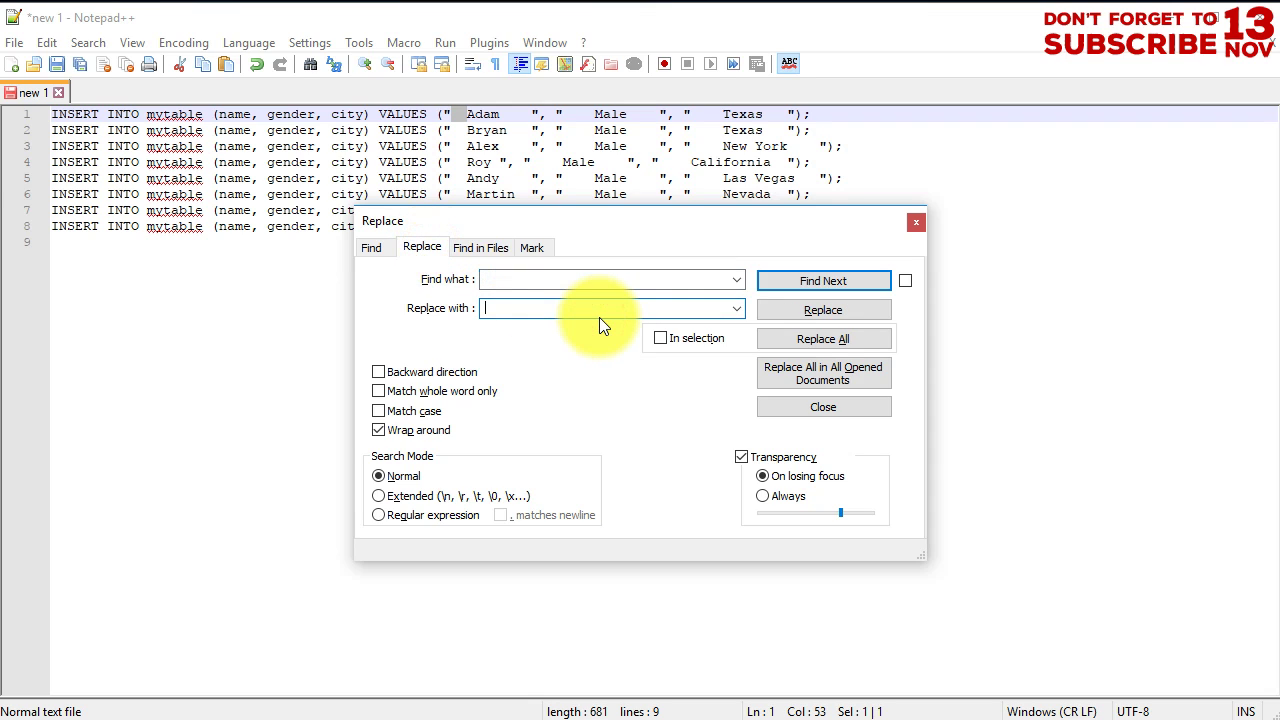
{"action": "left_click", "coordinate": [780, 338]}
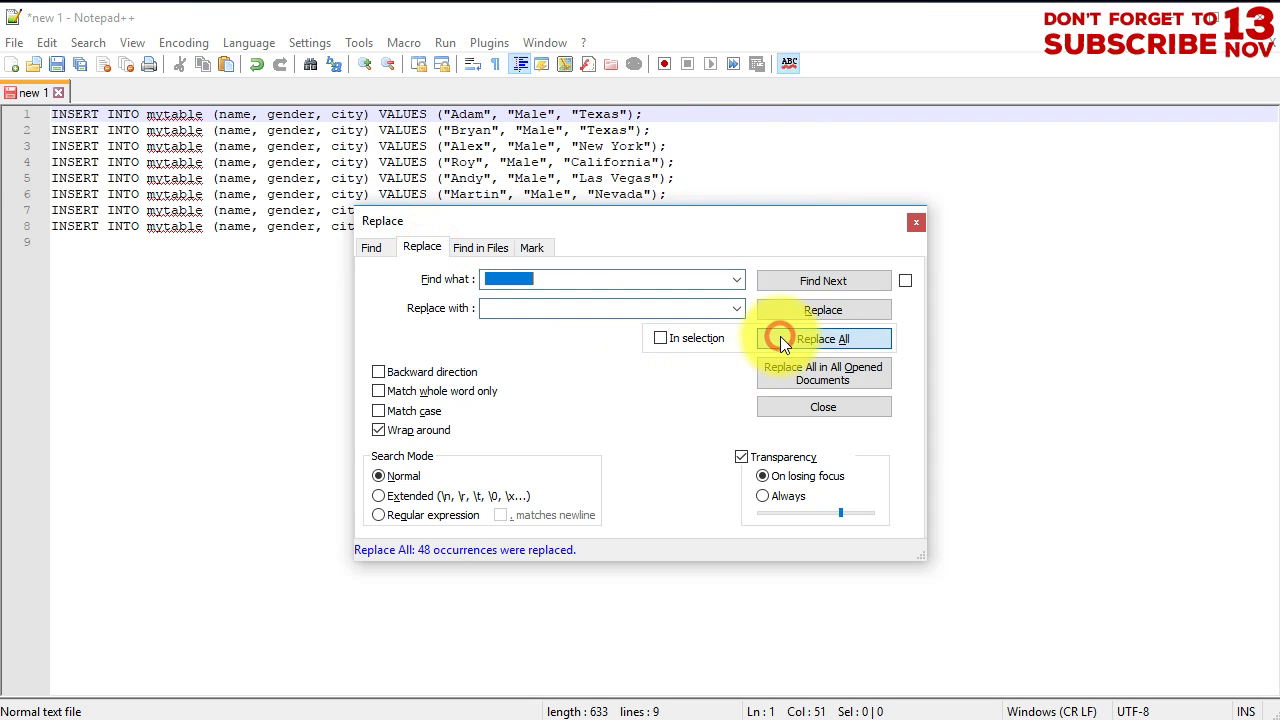
{"action": "left_click", "coordinate": [915, 221]}
Copy all eight cleaned INSERT statements
{"action": "left_click_drag", "start_coordinate": [700, 228], "coordinate": [10, 52]}
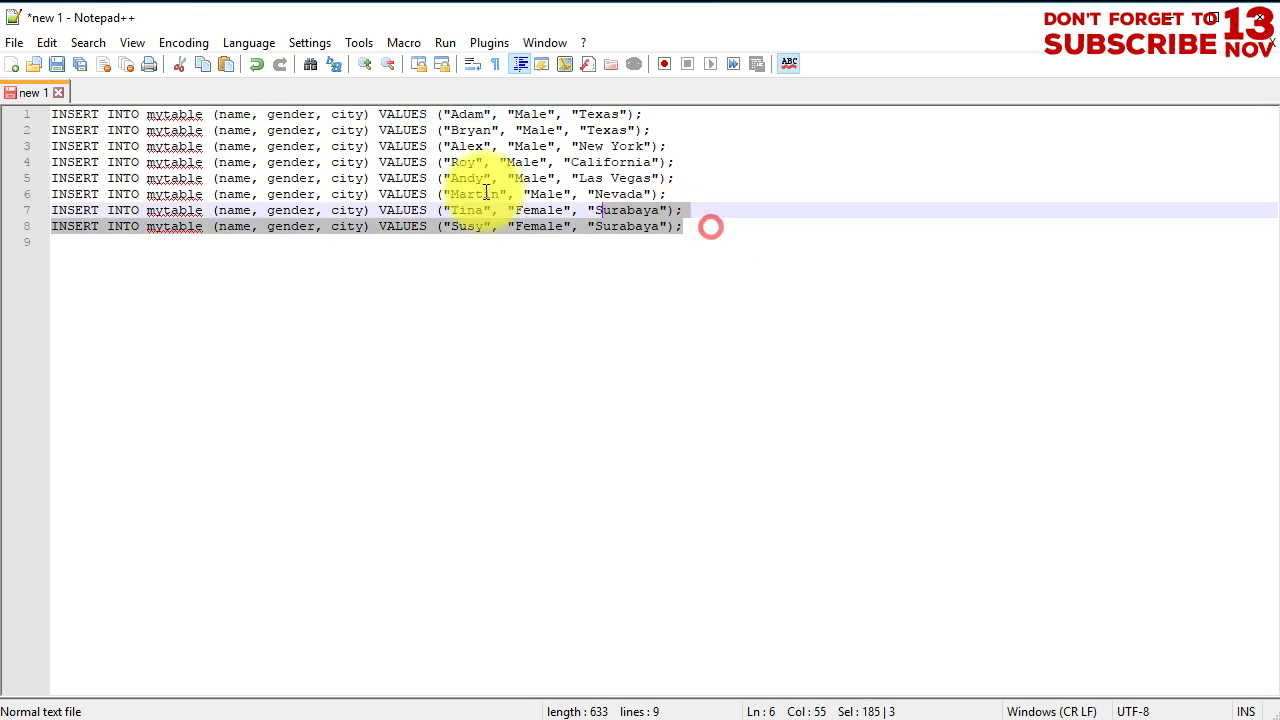
{"action": "right_click", "coordinate": [322, 160]}
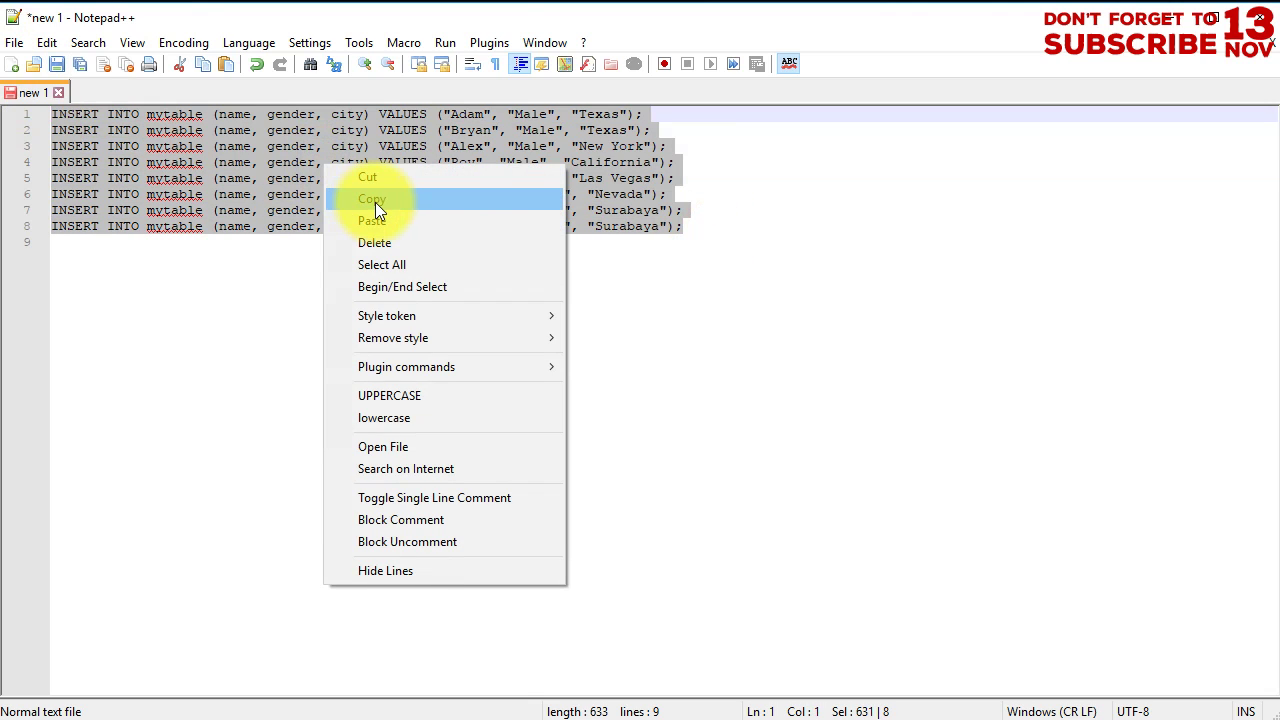
{"action": "left_click", "coordinate": [375, 202]}
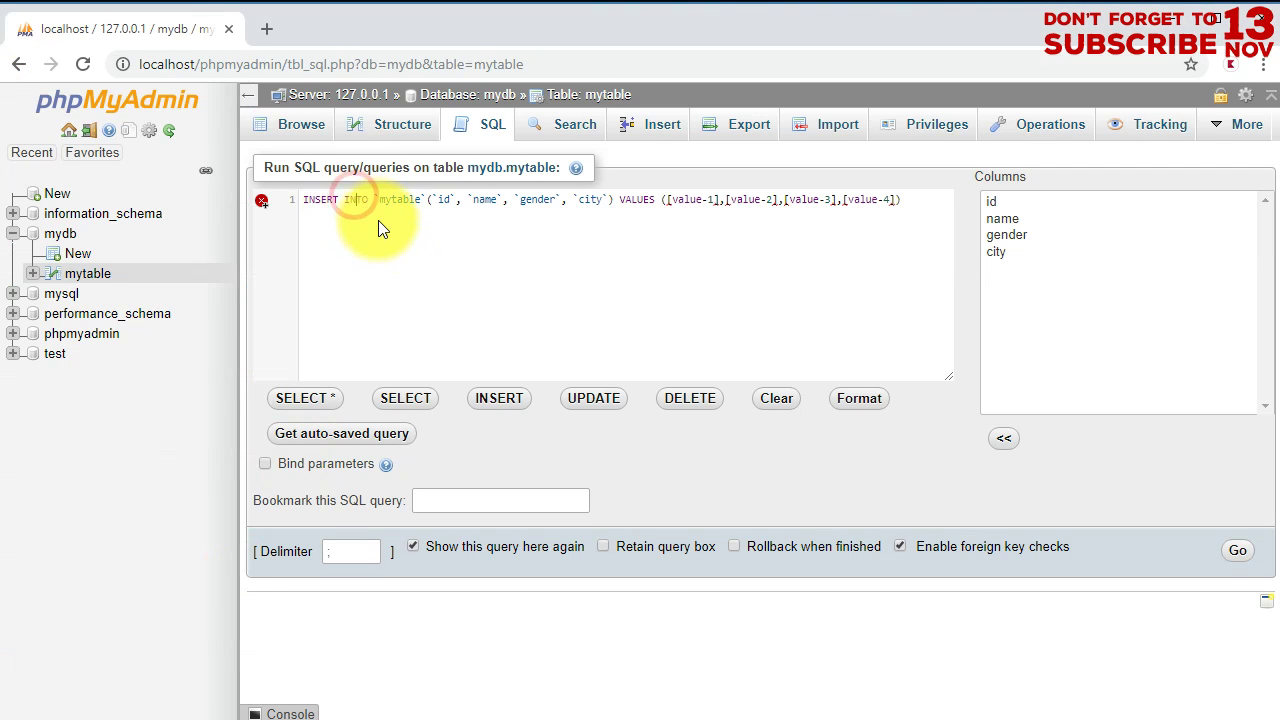
Replace the SQL template with the eight pasted INSERT statements and run them
{"action": "key", "text": "ctrl+a"}
{"action": "key", "text": "BackSpace"}
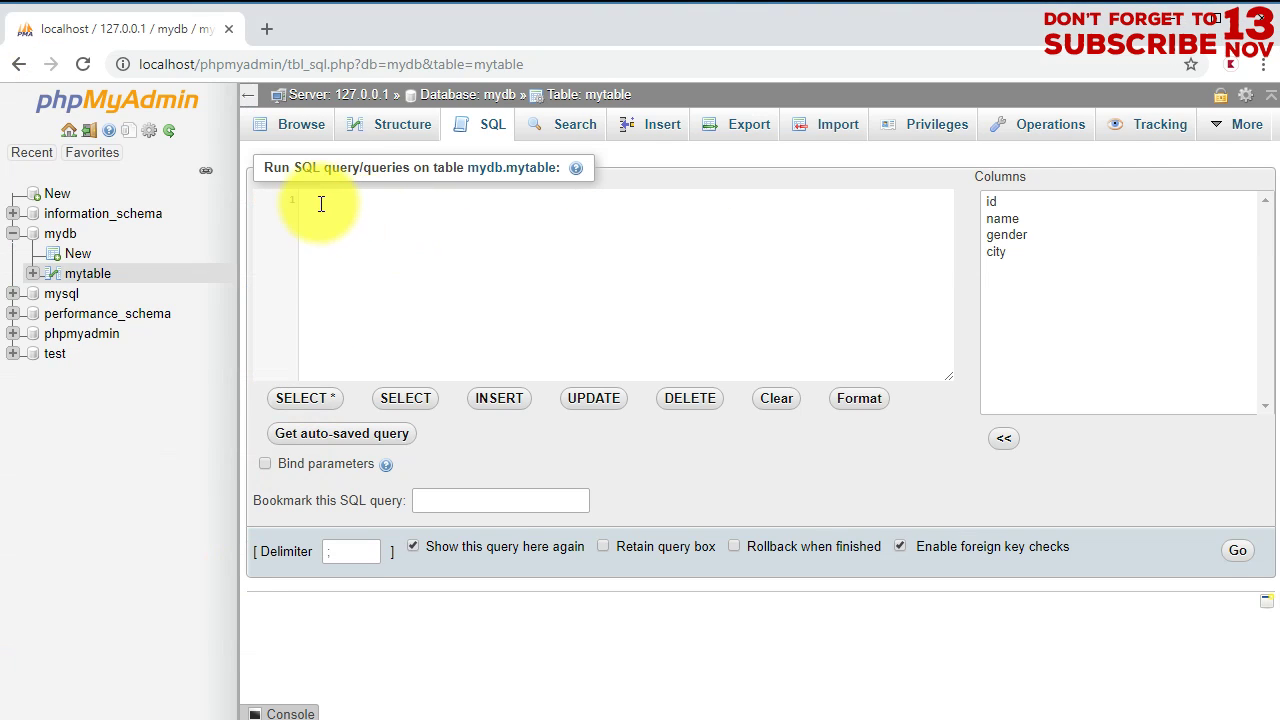
{"action": "key", "text": "ctrl+v"}
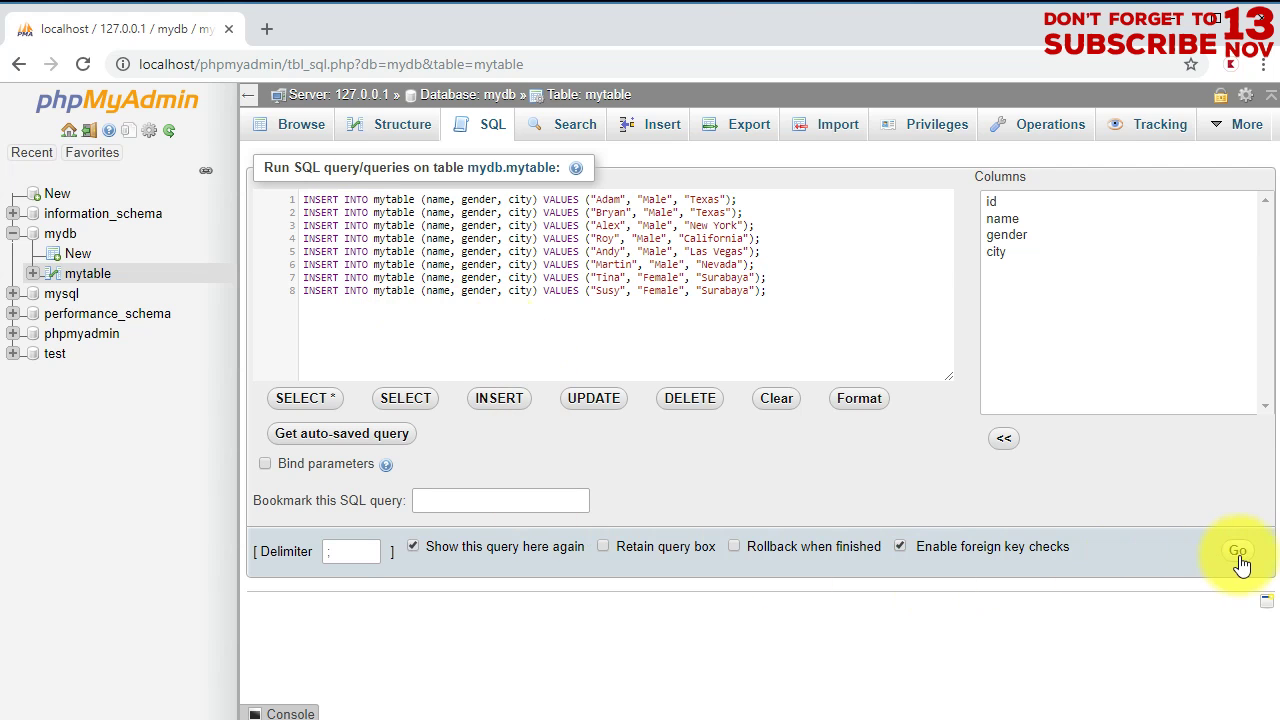
{"action": "left_click", "coordinate": [1236, 553]}
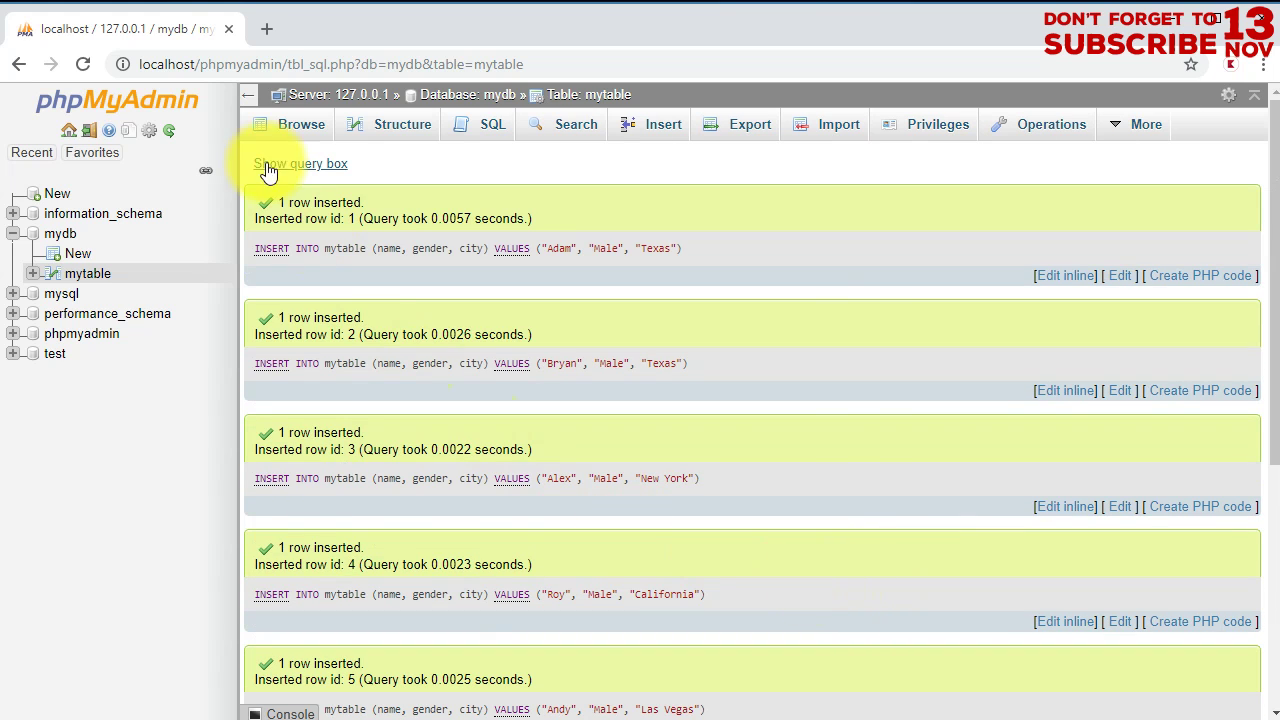
Browse mytable to see its eight rows, Adam through Susy, with genders and cities
{"action": "left_click", "coordinate": [295, 124]}
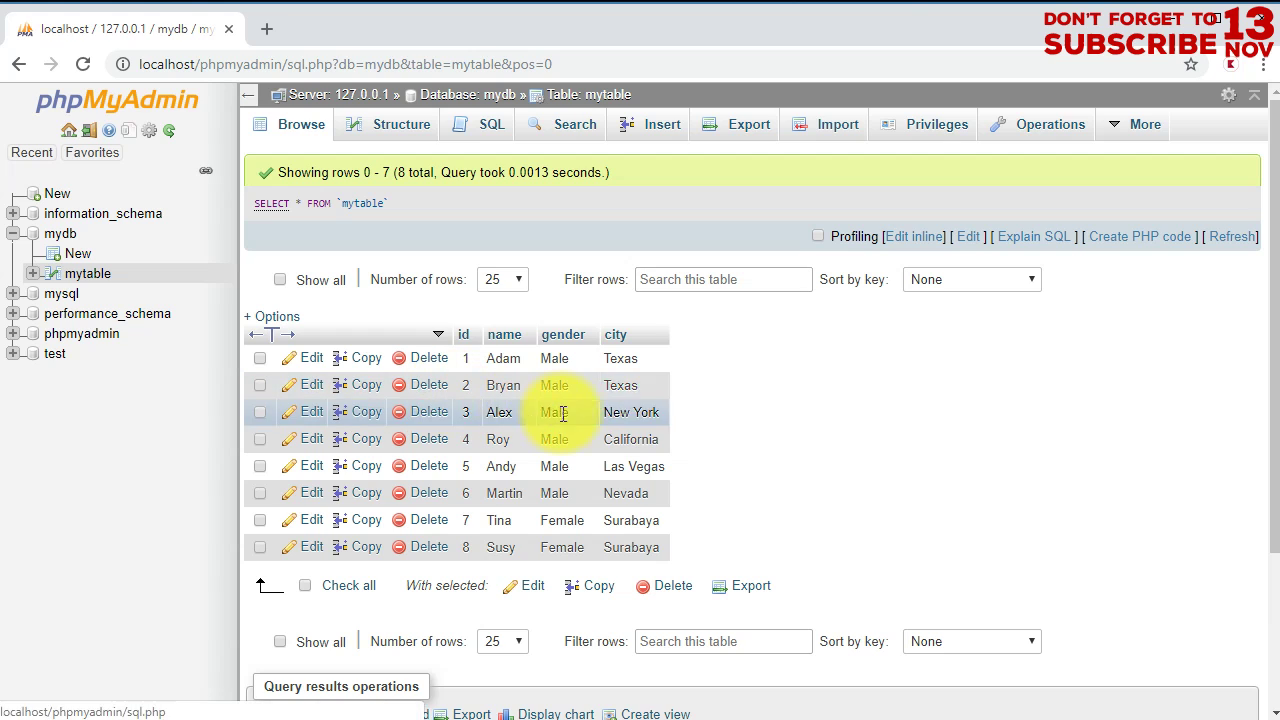